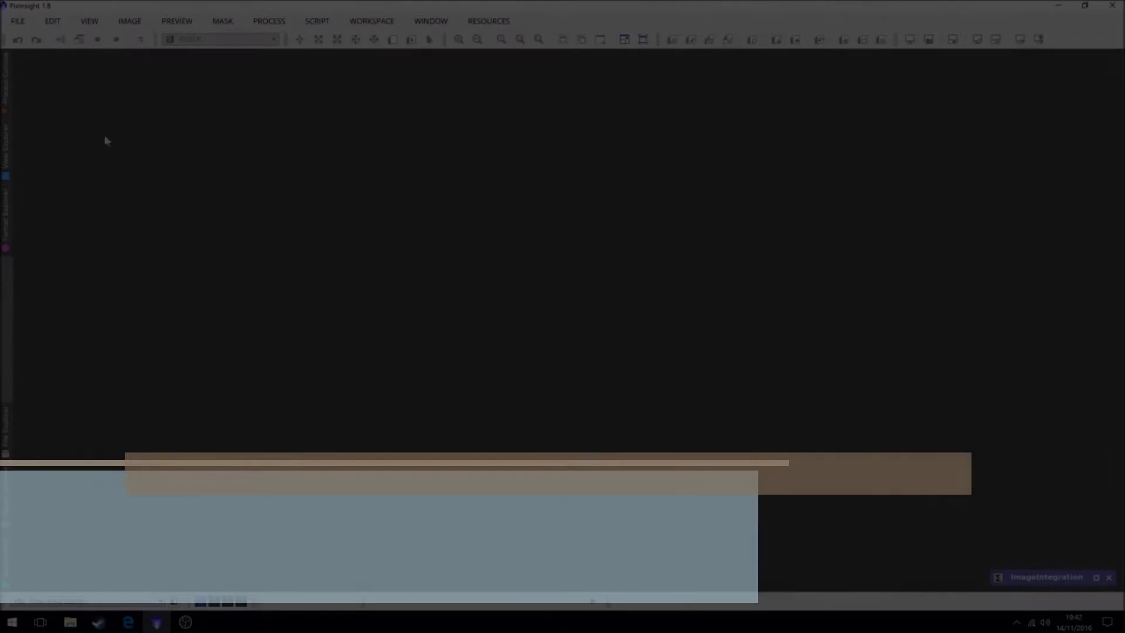
# - Open bias frame Target_1_0.01sec_1x1_frame1.fit from the Set 1_03_10_2016 > Bias folder
pyautogui.click(18, 21)
pyautogui.click(35, 33)
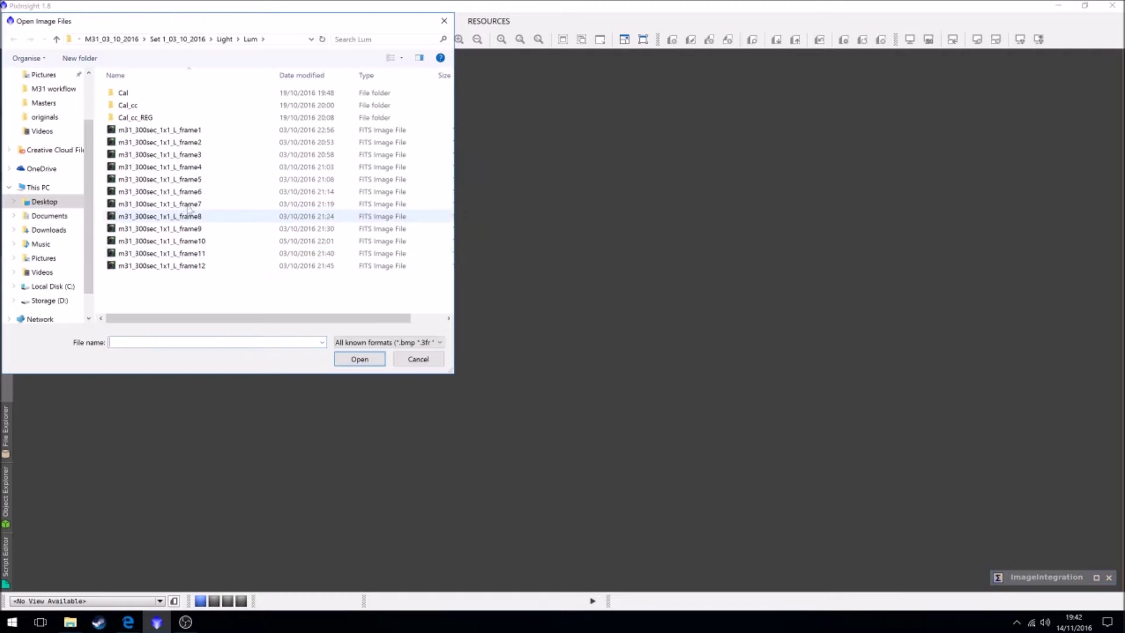
pyautogui.click(168, 39)
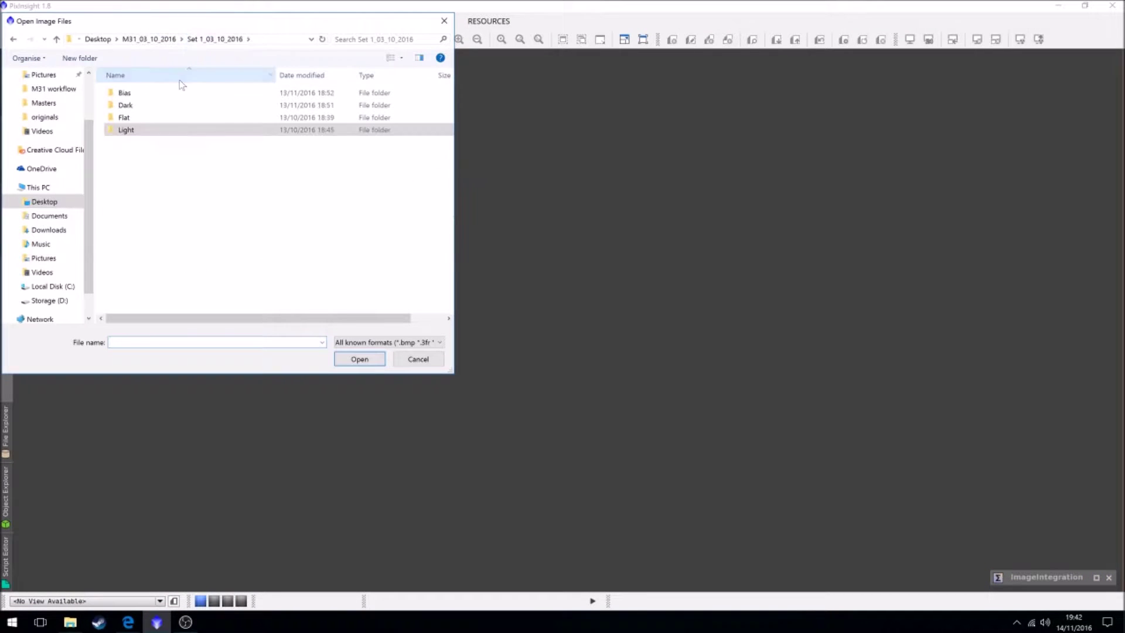
pyautogui.doubleClick(150, 94)
pyautogui.moveTo(449, 97)
pyautogui.mouseDown()
pyautogui.moveTo(456, 294)
pyautogui.moveTo(449, 97)
pyautogui.mouseUp()
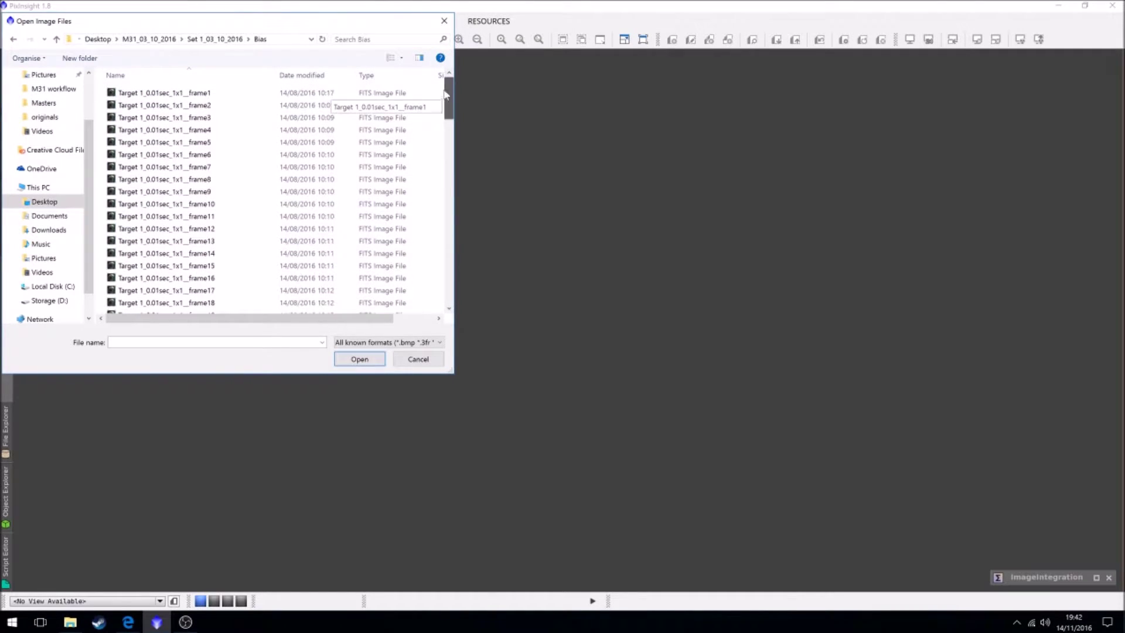
pyautogui.doubleClick(199, 94)
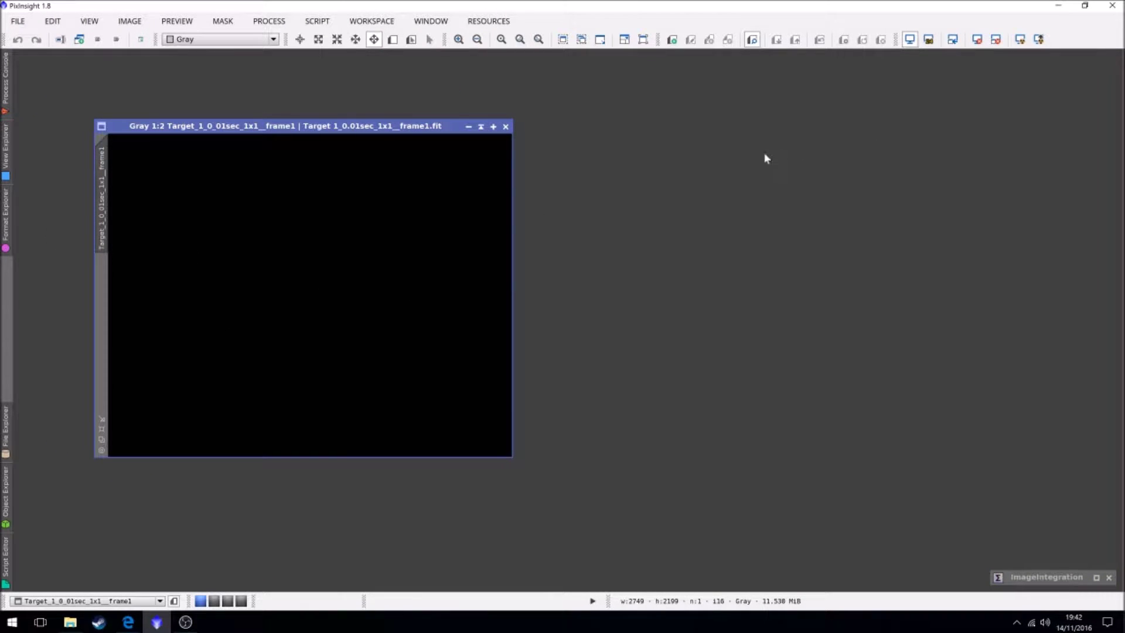
# - Auto-stretch the frame1 display and open the iconized ImageIntegration process
pyautogui.click(1019, 41)
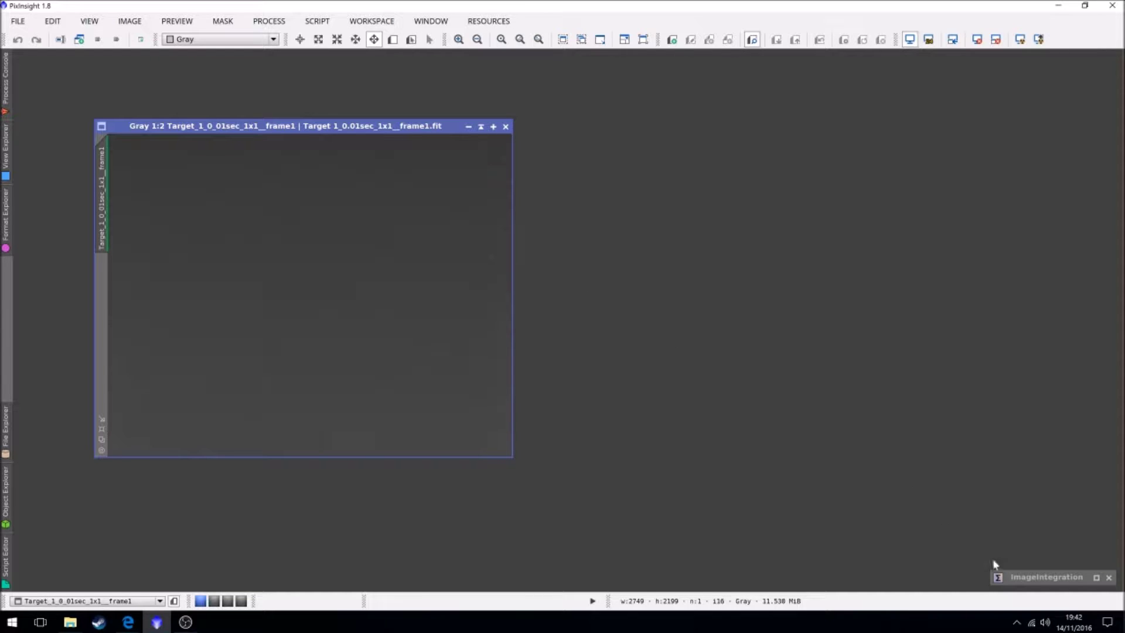
pyautogui.doubleClick(1036, 577)
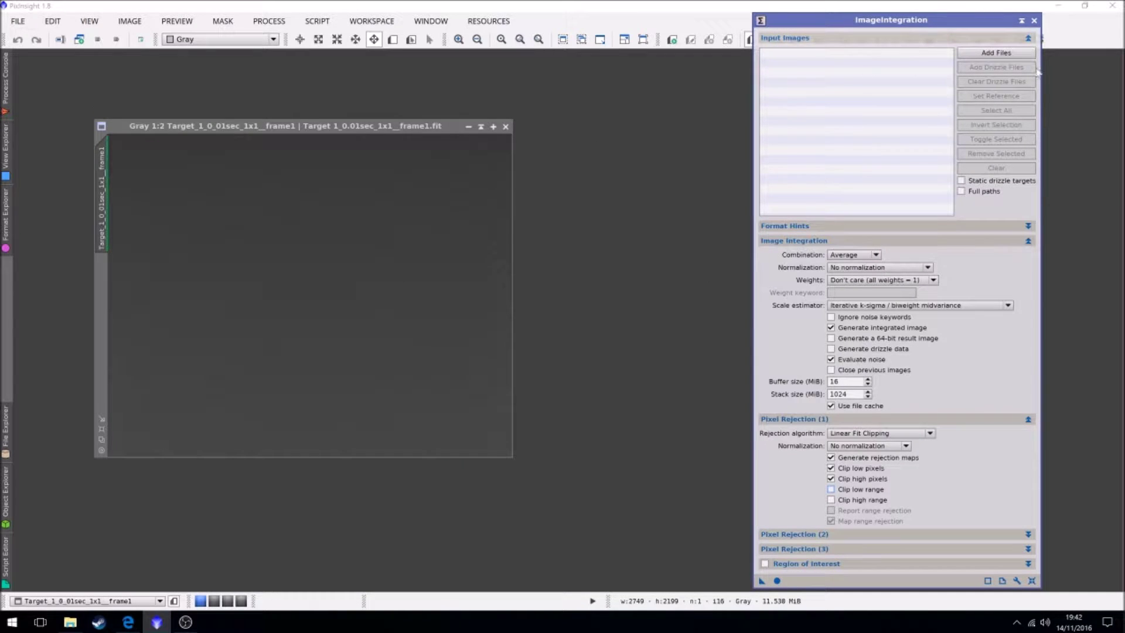
# - Add all Bias folder frames, frame1 through frame100, to ImageIntegration's input list
pyautogui.click(998, 53)
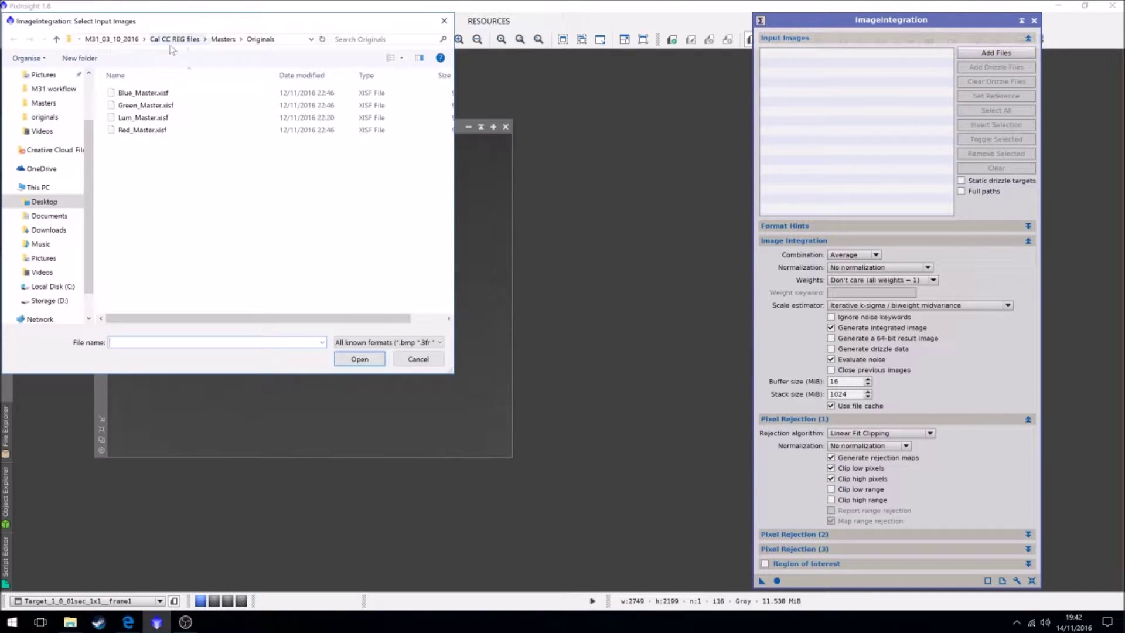
pyautogui.click(123, 39)
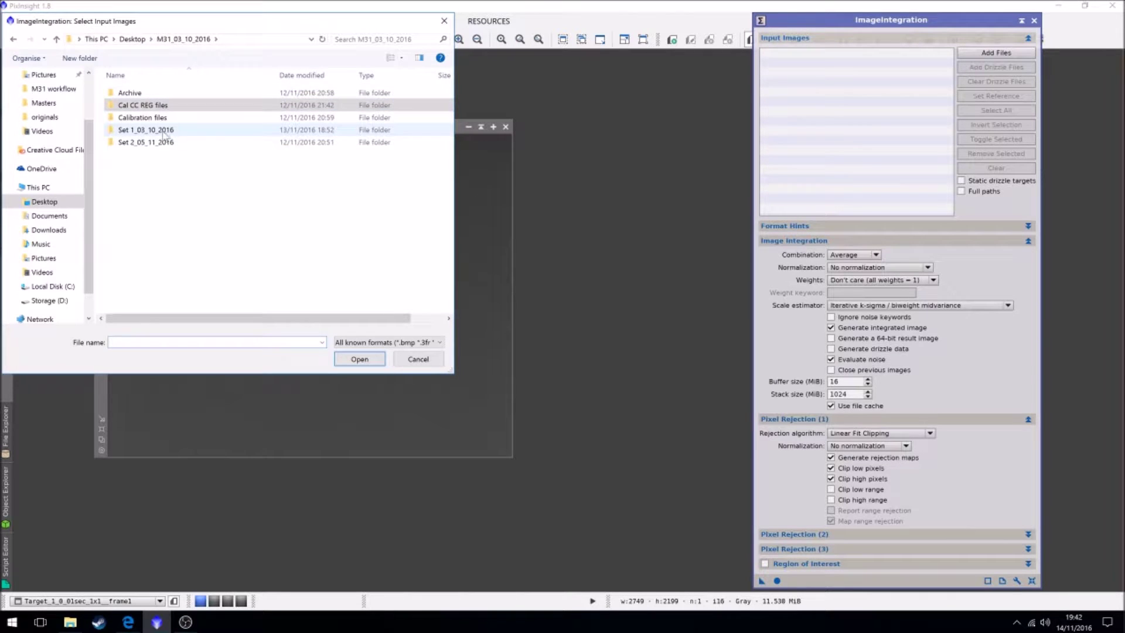
pyautogui.doubleClick(149, 130)
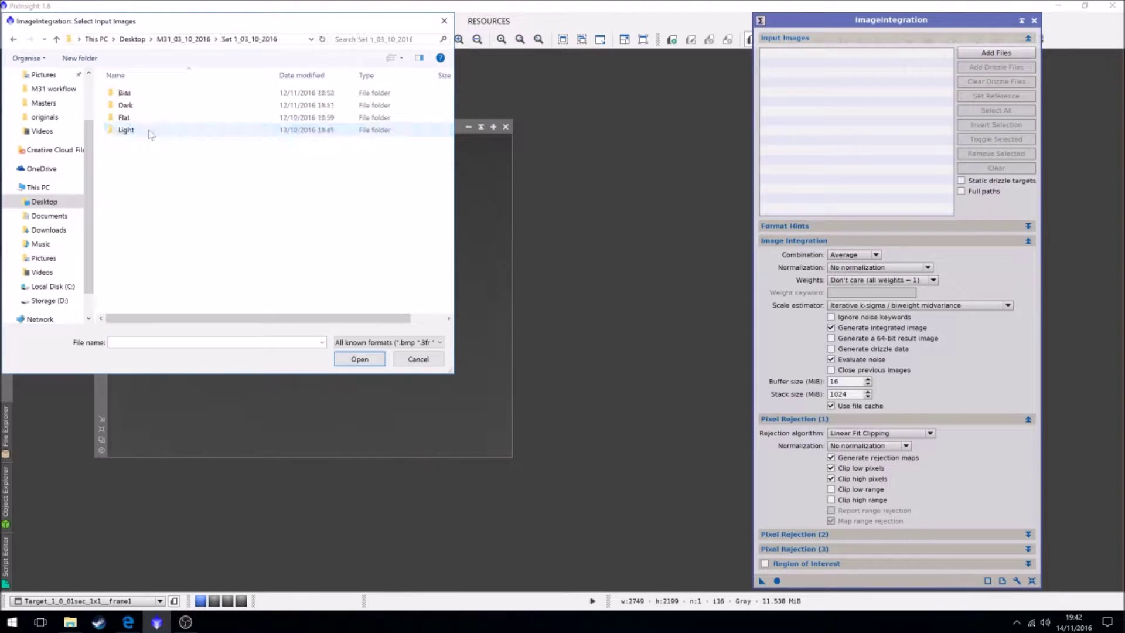
pyautogui.doubleClick(146, 93)
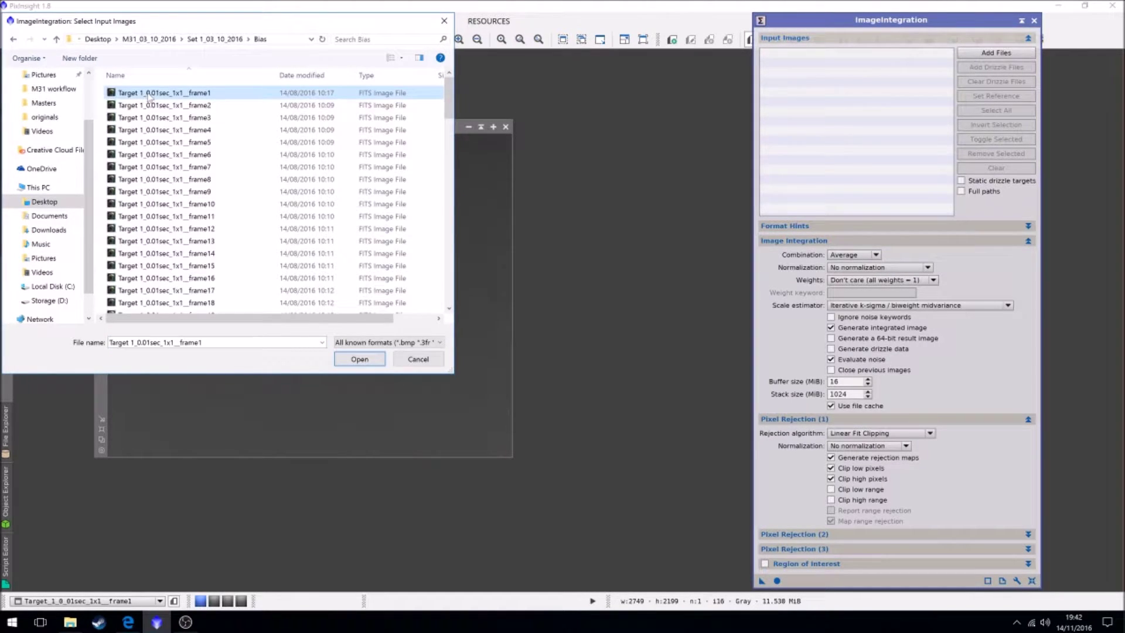
pyautogui.hotkey('ctrl', 'a')
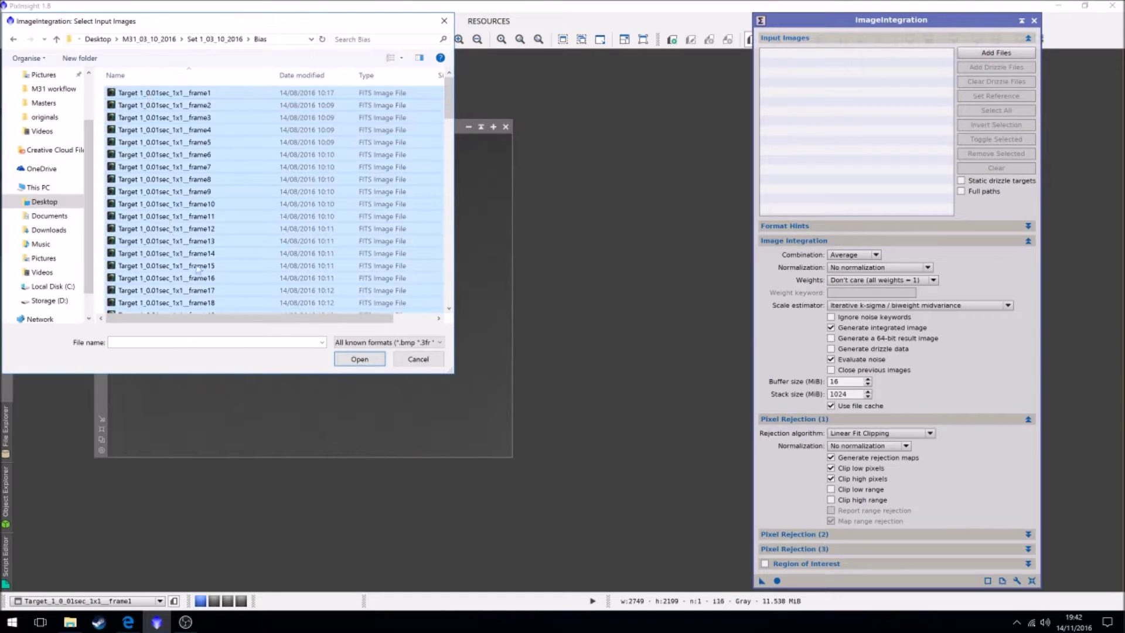
pyautogui.click(357, 359)
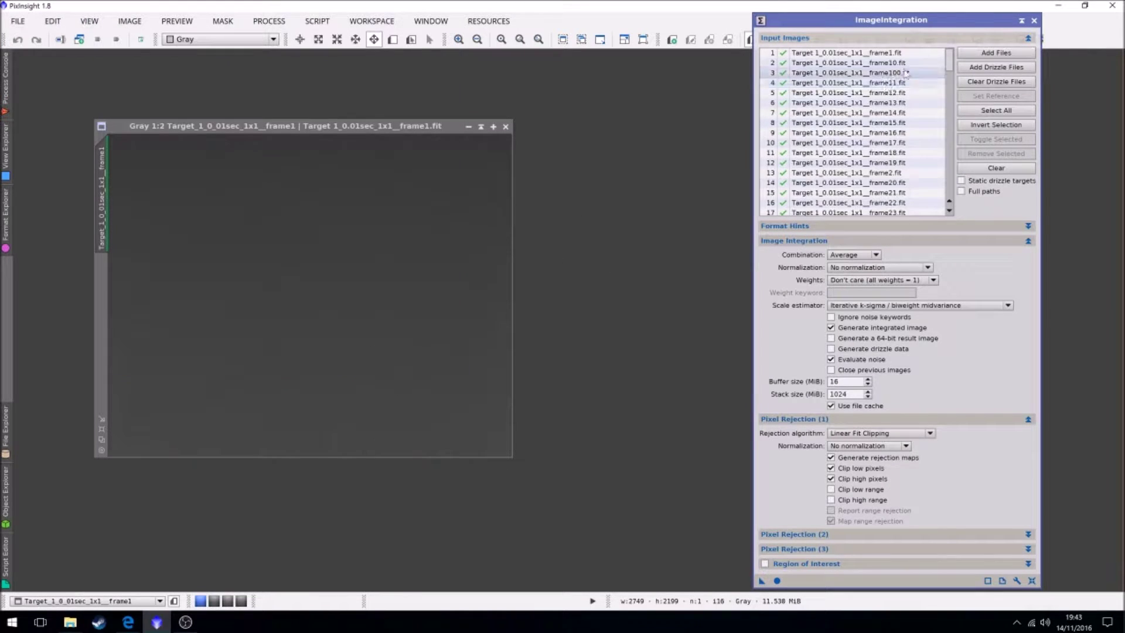
pyautogui.moveTo(949, 61)
pyautogui.mouseDown()
pyautogui.moveTo(949, 181)
pyautogui.moveTo(963, 195)
pyautogui.moveTo(949, 61)
pyautogui.mouseUp()
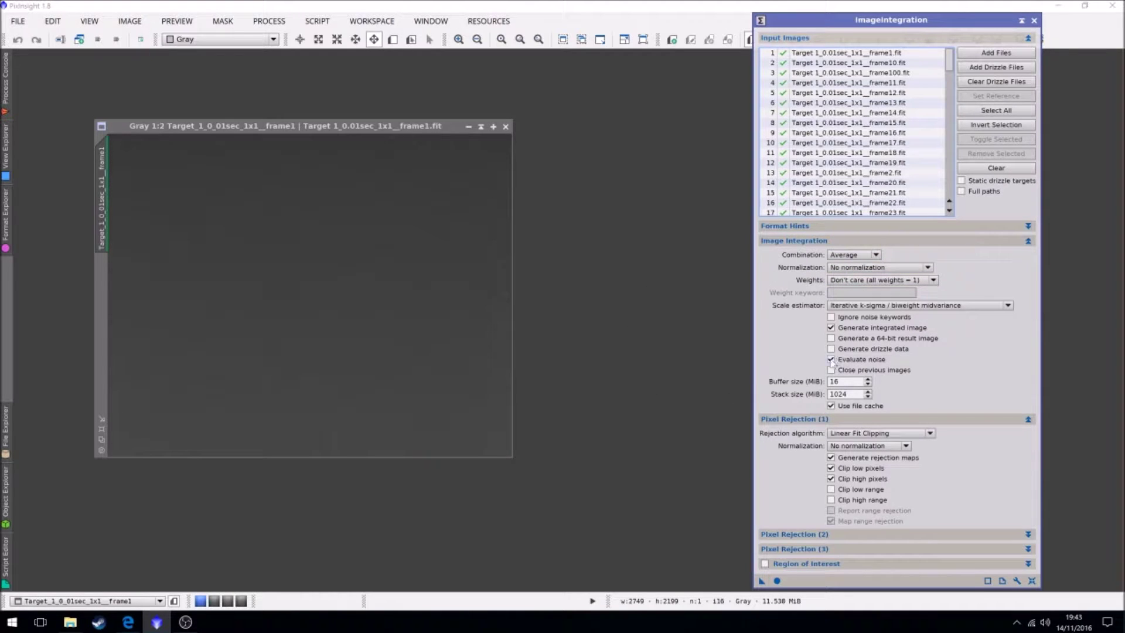
pyautogui.moveTo(831, 363)
pyautogui.click(835, 437)
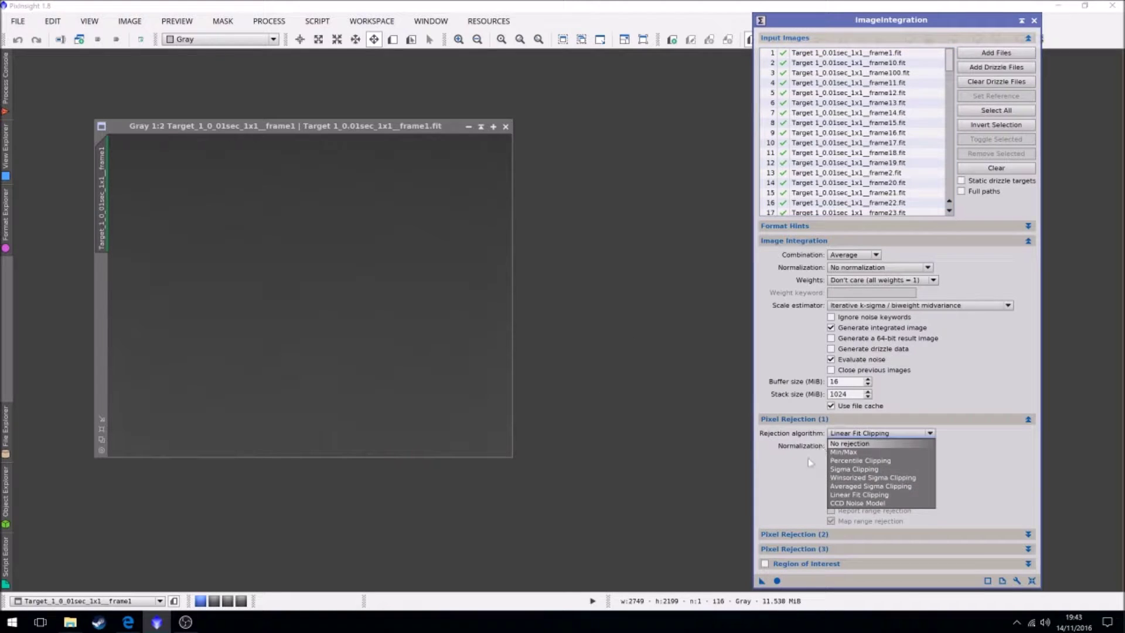
pyautogui.click(874, 495)
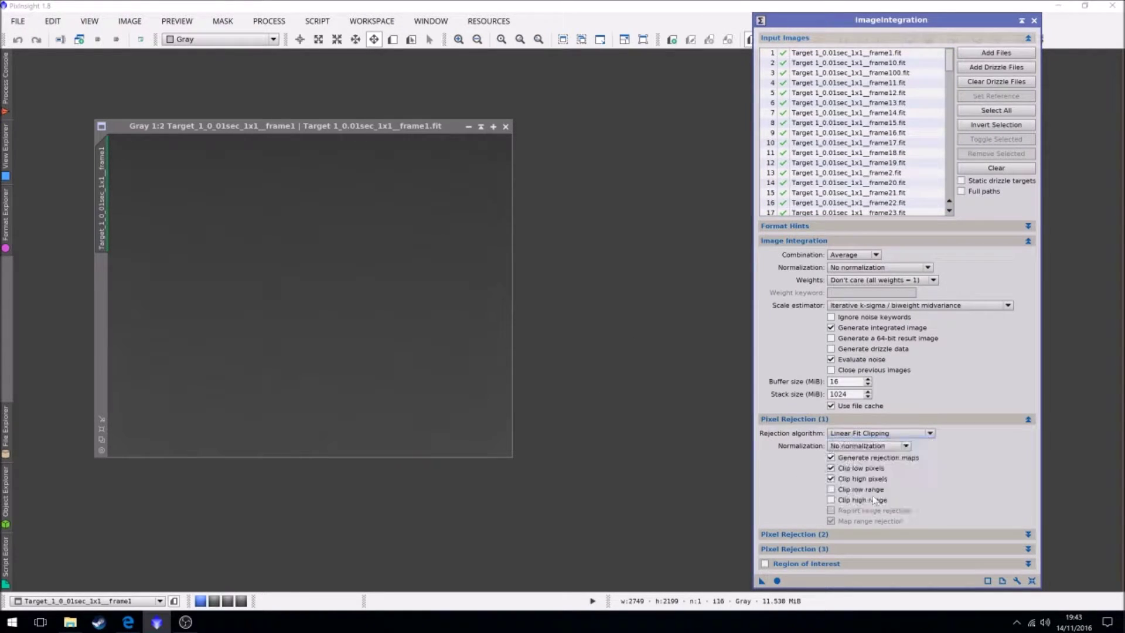
pyautogui.click(671, 367)
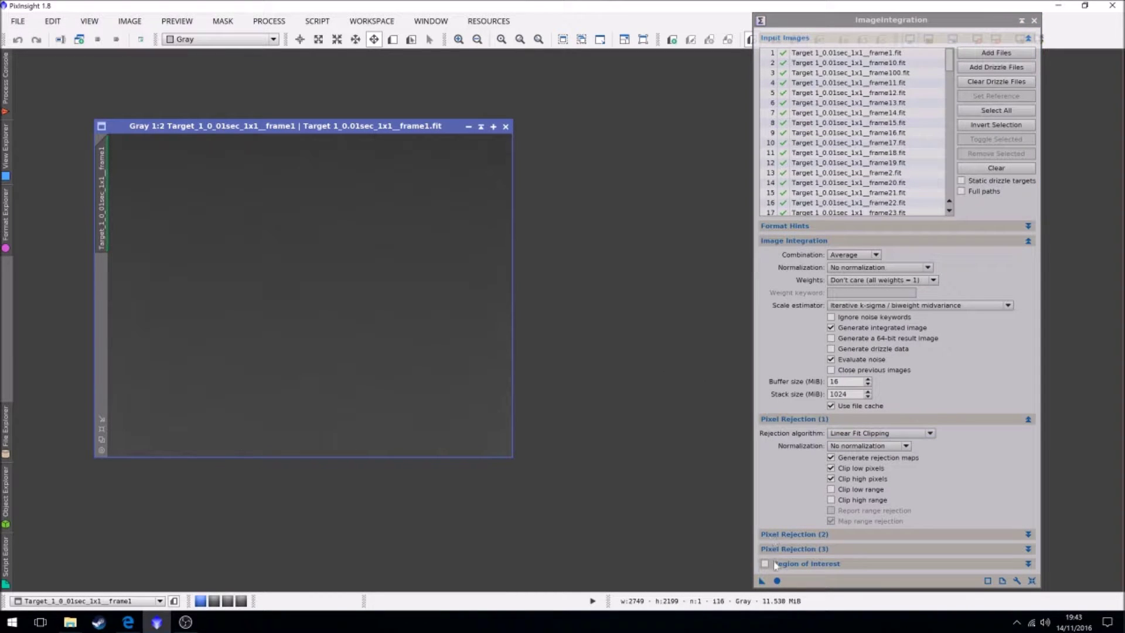
pyautogui.click(778, 580)
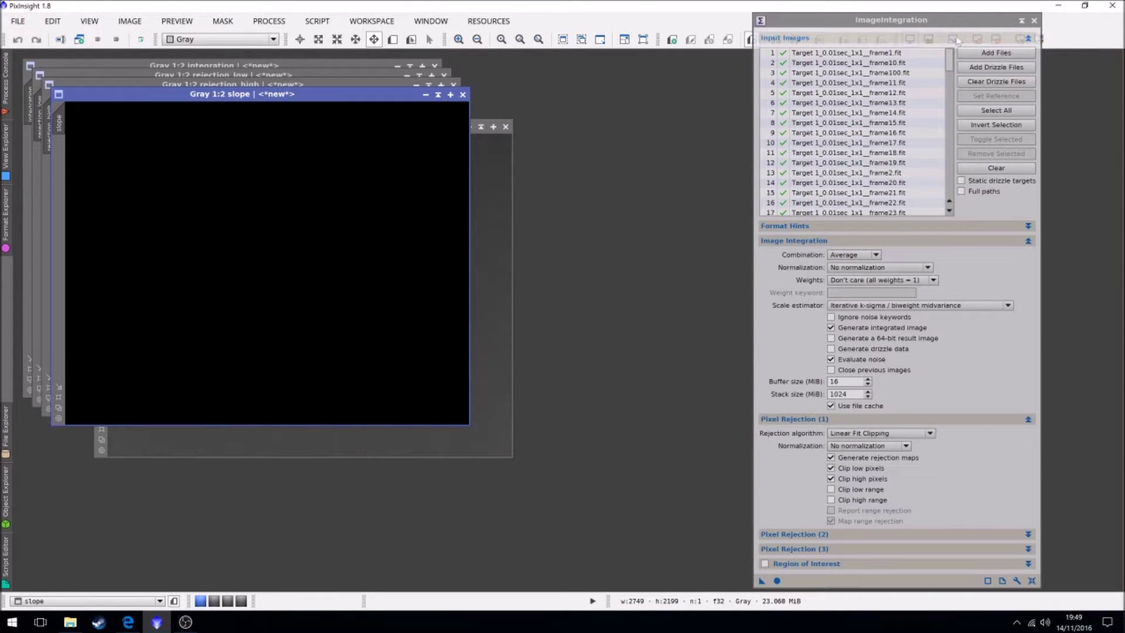
# - Collapse the ImageIntegration window to an icon after integration finishes
pyautogui.click(1022, 21)
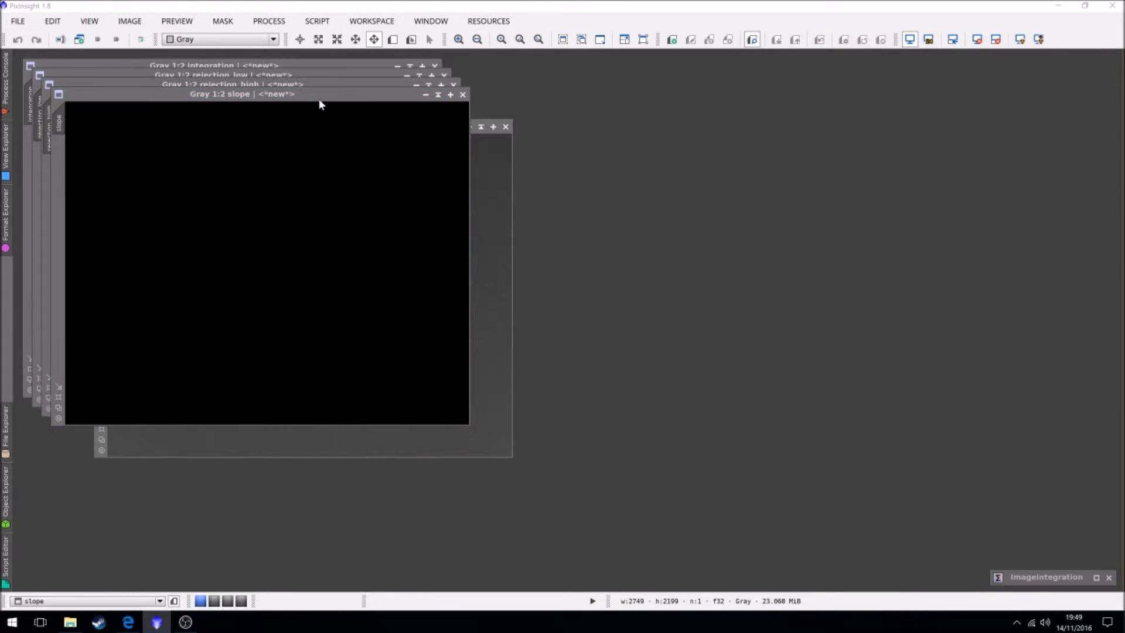
# - Auto-stretch and close slope, rejection_high and rejection_low, then place integration beside frame1
pyautogui.moveTo(322, 97); pyautogui.dragTo(475, 187)
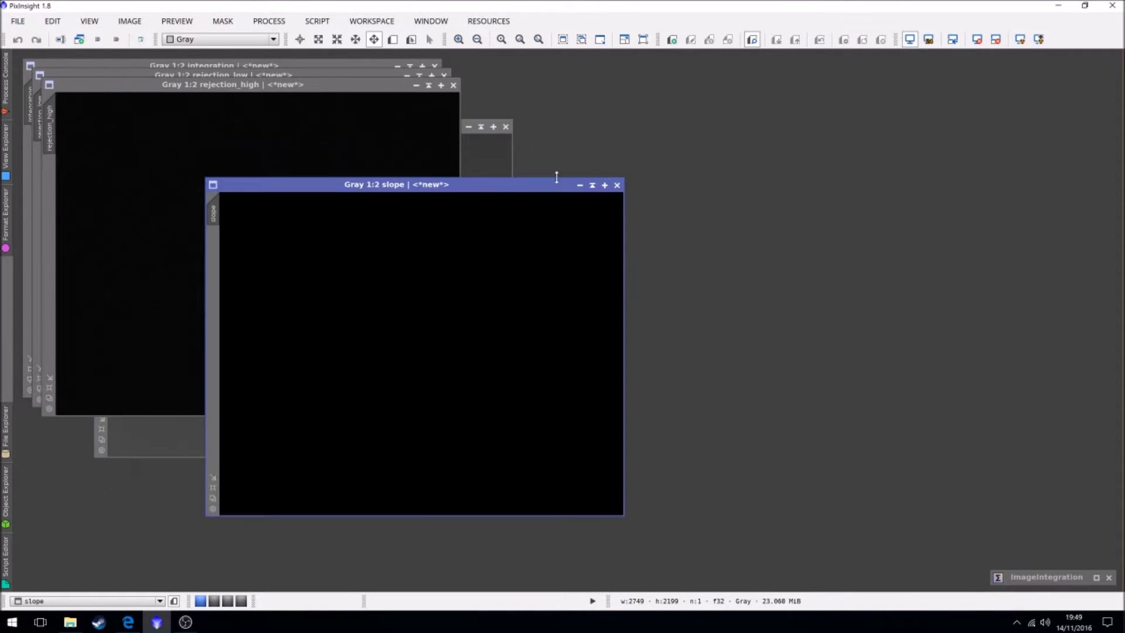
pyautogui.click(1020, 39)
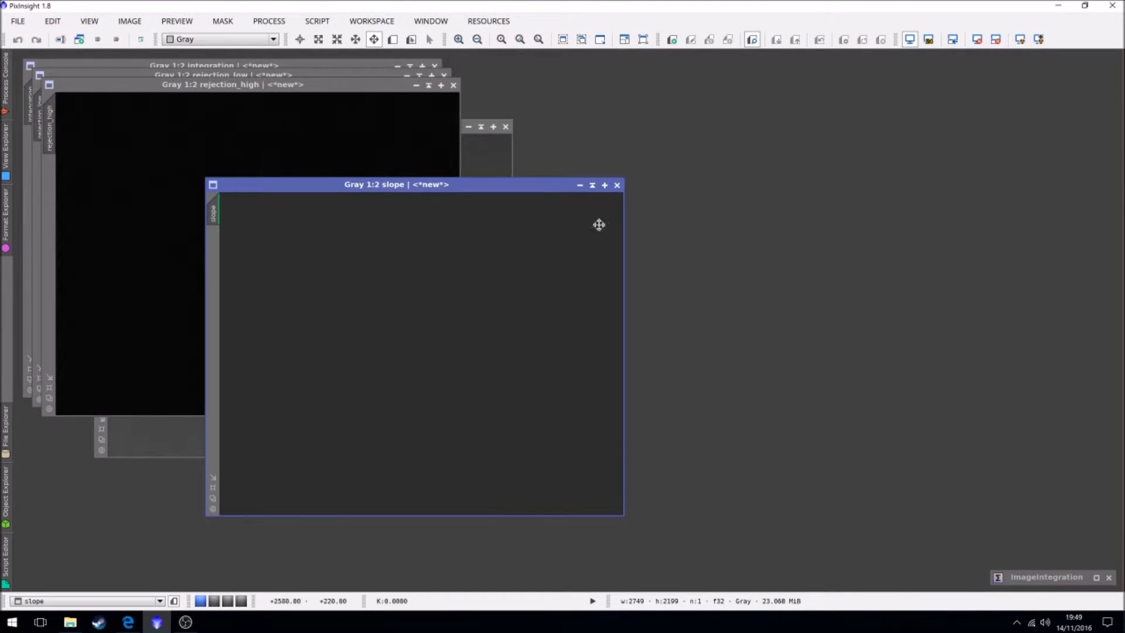
pyautogui.click(617, 185)
pyautogui.click(1020, 39)
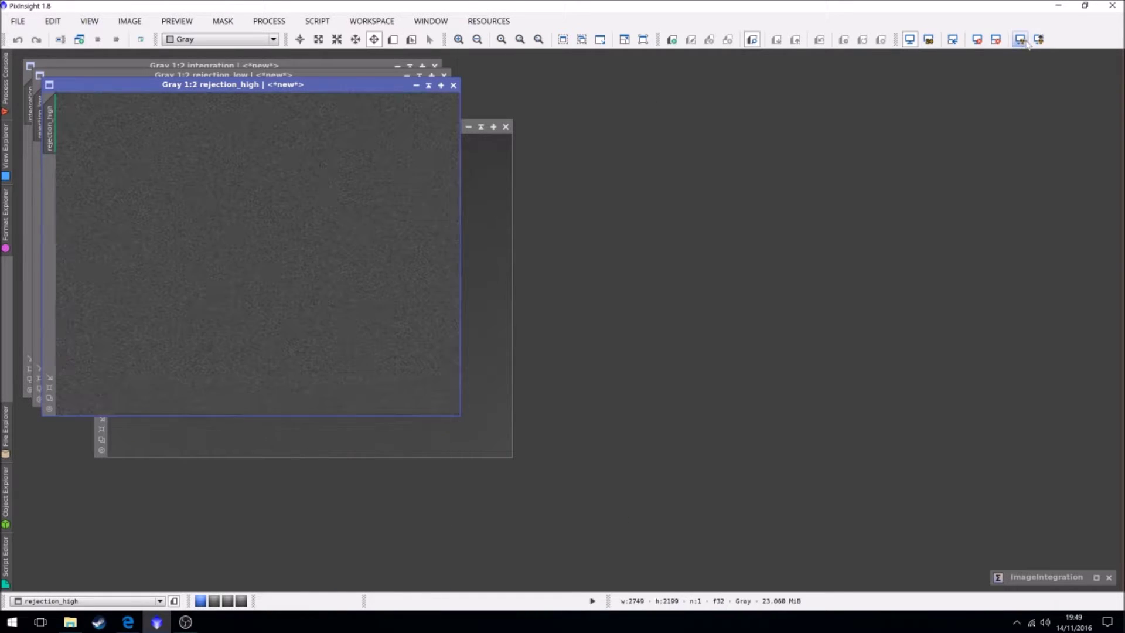
pyautogui.click(453, 85)
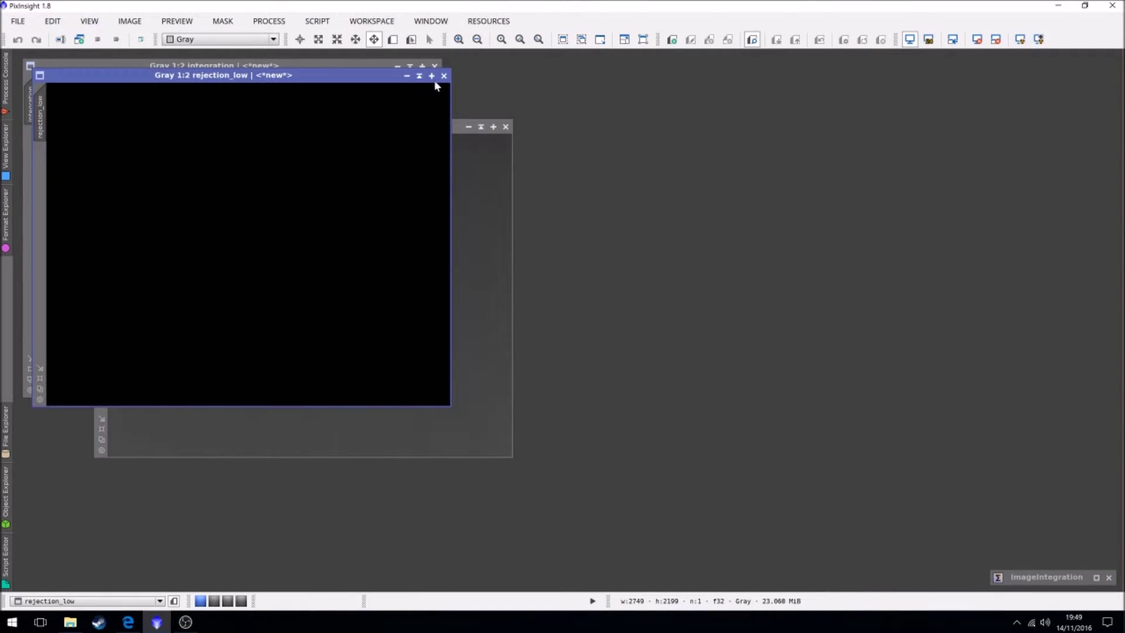
pyautogui.click(1018, 39)
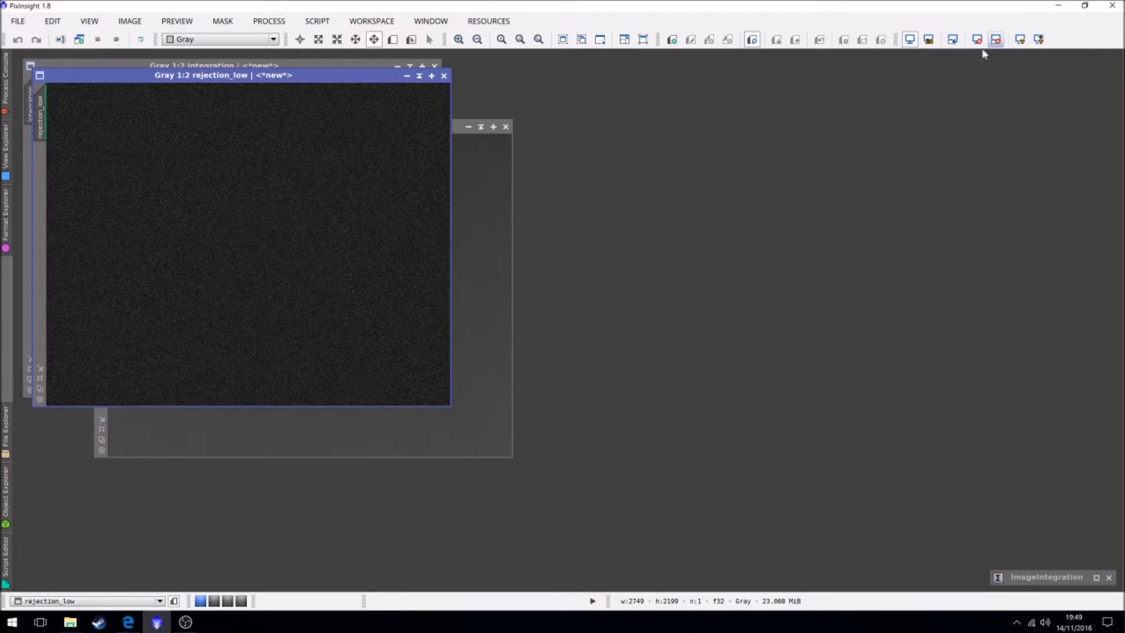
pyautogui.click(443, 76)
pyautogui.moveTo(304, 70); pyautogui.dragTo(585, 188)
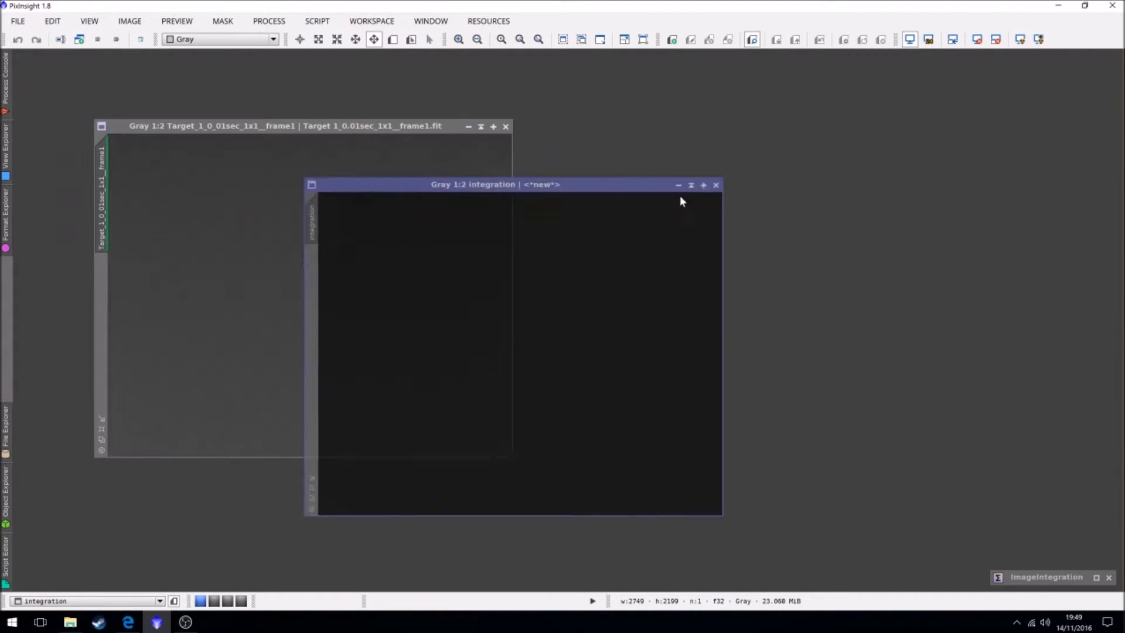
pyautogui.moveTo(680, 201); pyautogui.dragTo(795, 135)
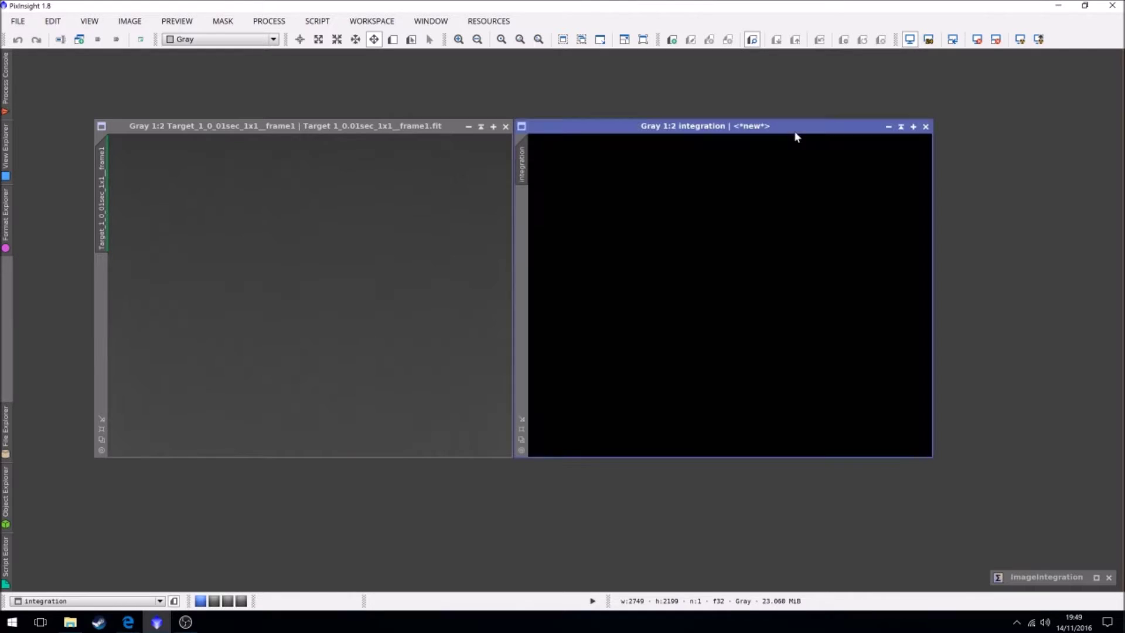
# - Auto-stretch the black integration image and zoom in and out to inspect it
pyautogui.click(1020, 39)
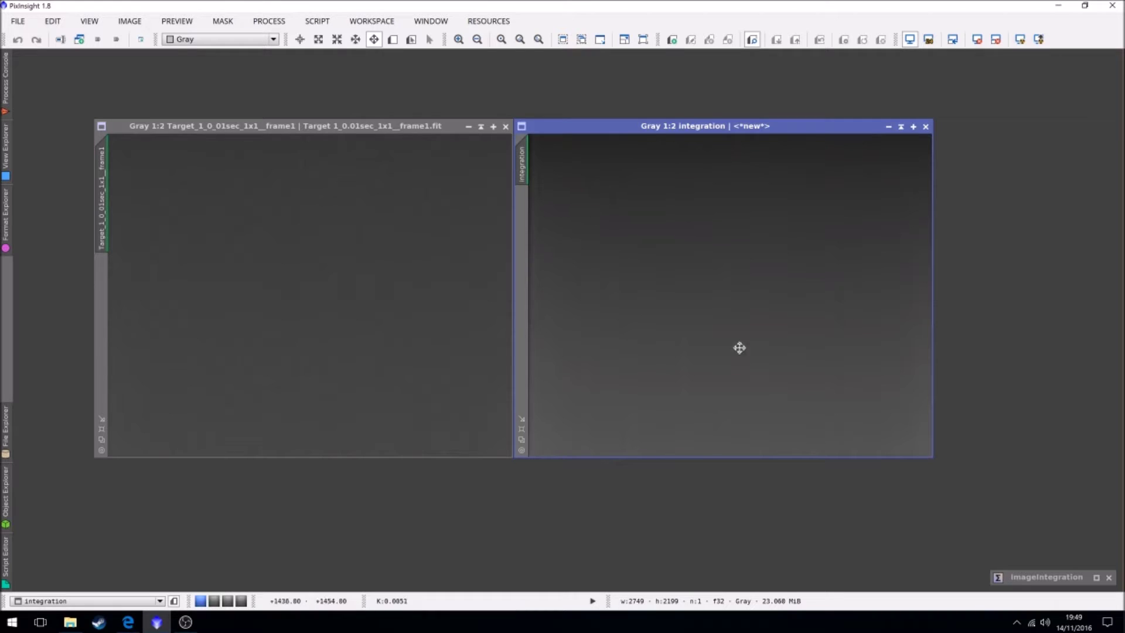
pyautogui.scroll(1, 719, 345)
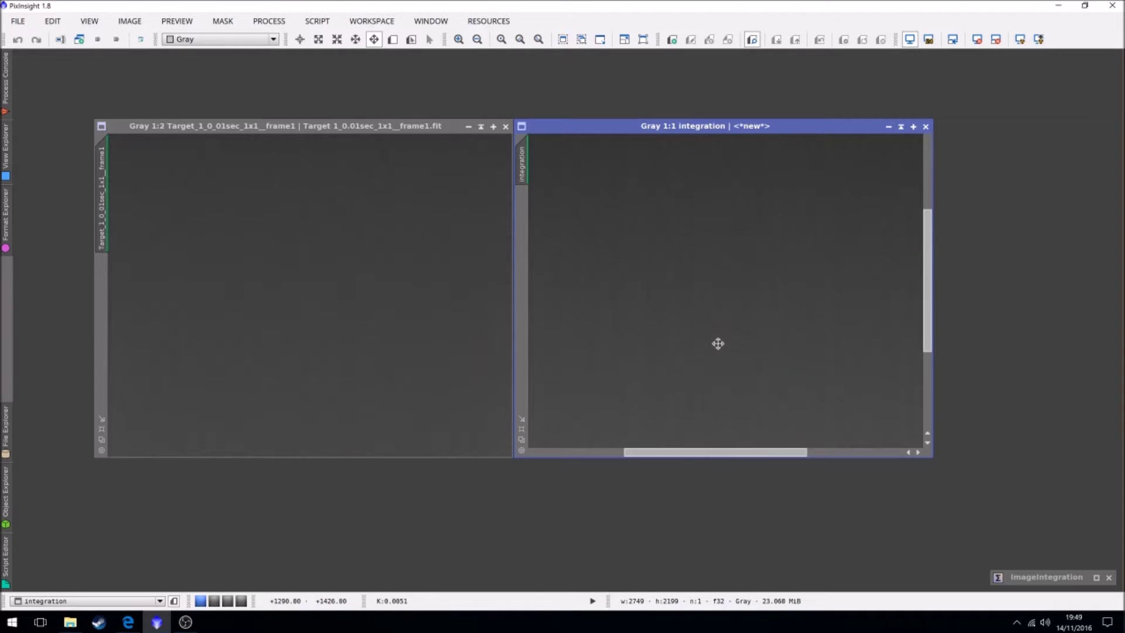
pyautogui.scroll(1, 680, 282)
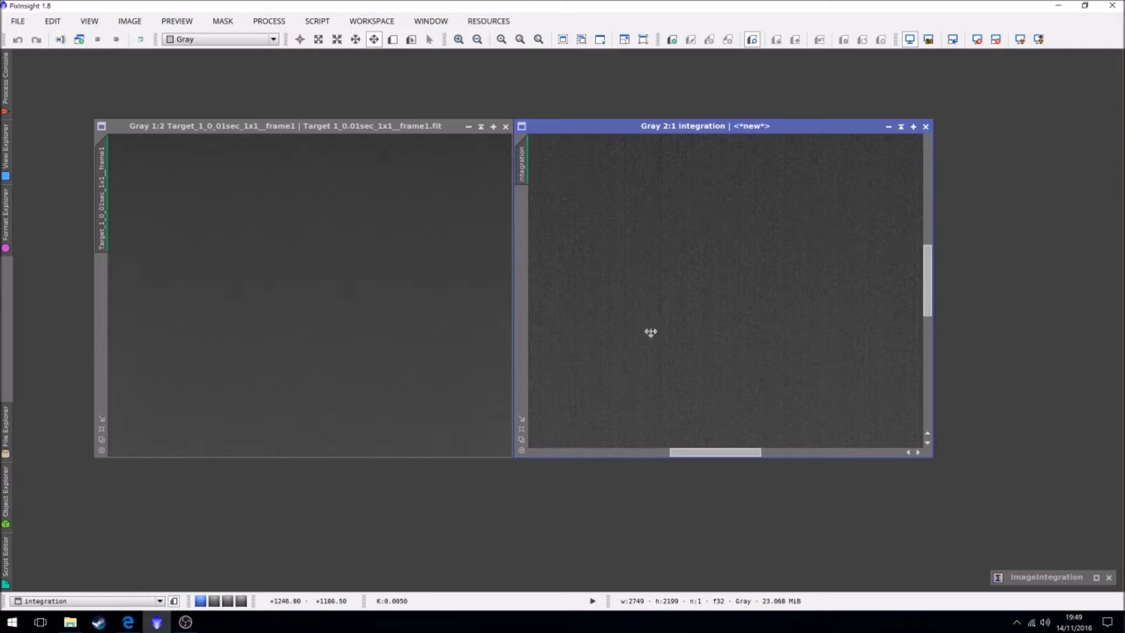
pyautogui.scroll(-2, 715, 328)
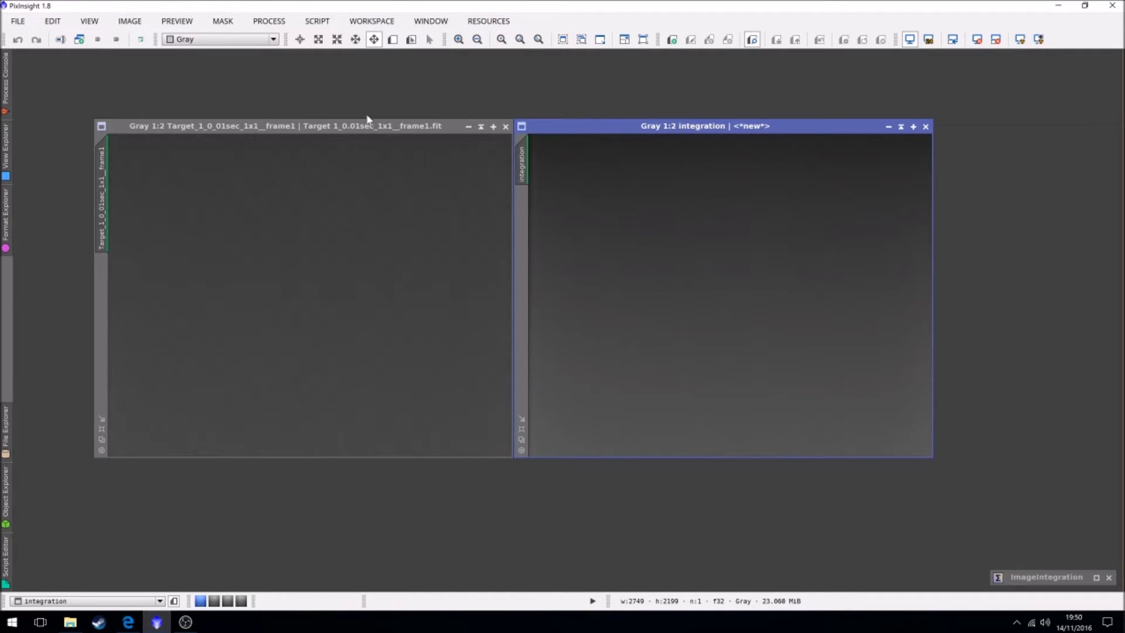
pyautogui.click(269, 21)
# - Run Superbias on the integration image with Columns orientation and 6 multiscale layers
pyautogui.moveTo(272, 40)
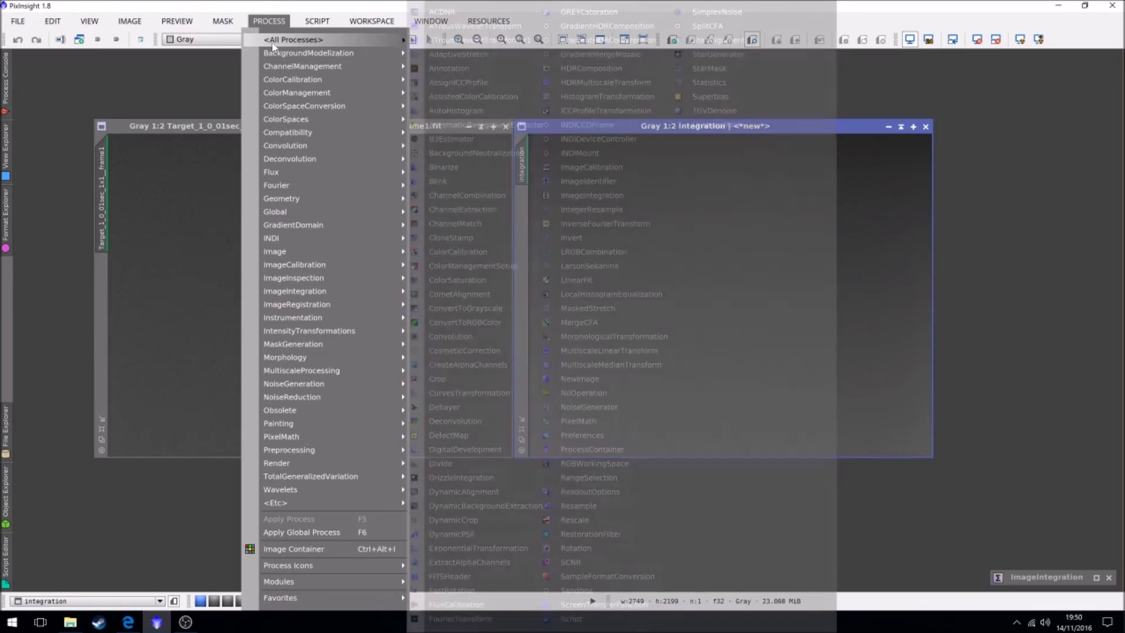
pyautogui.click(709, 96)
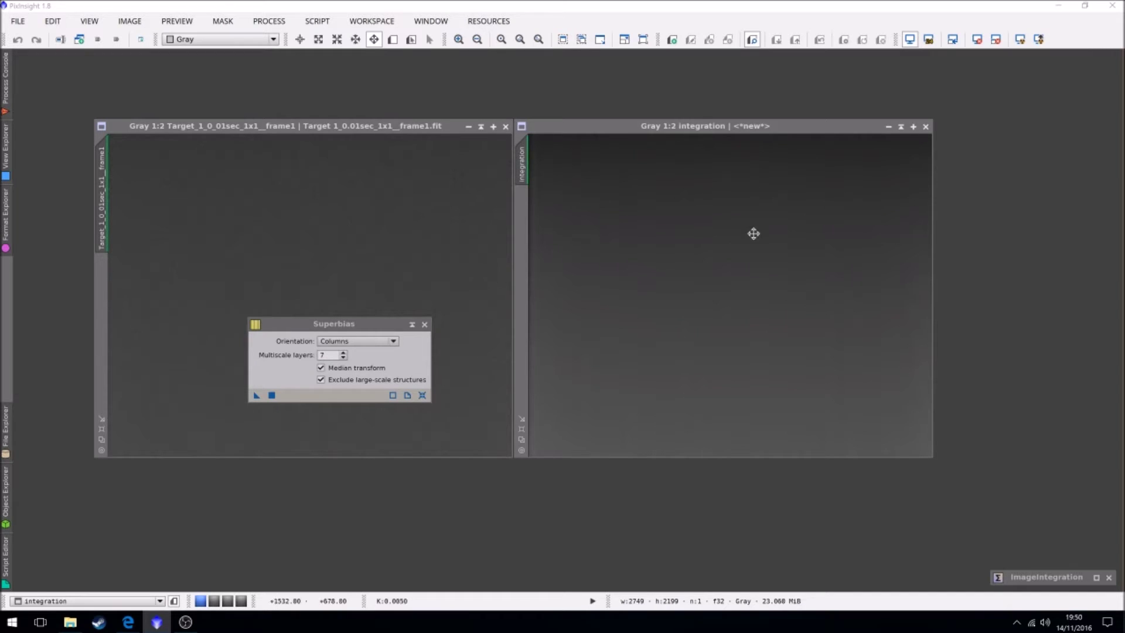
pyautogui.click(343, 357)
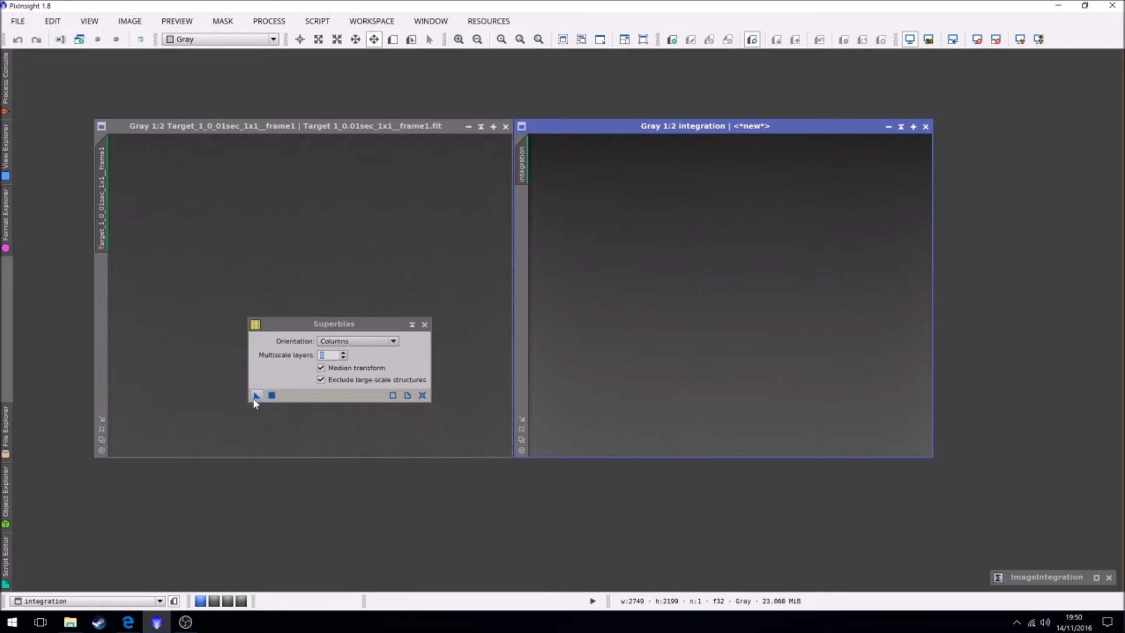
pyautogui.moveTo(256, 395); pyautogui.dragTo(602, 353)
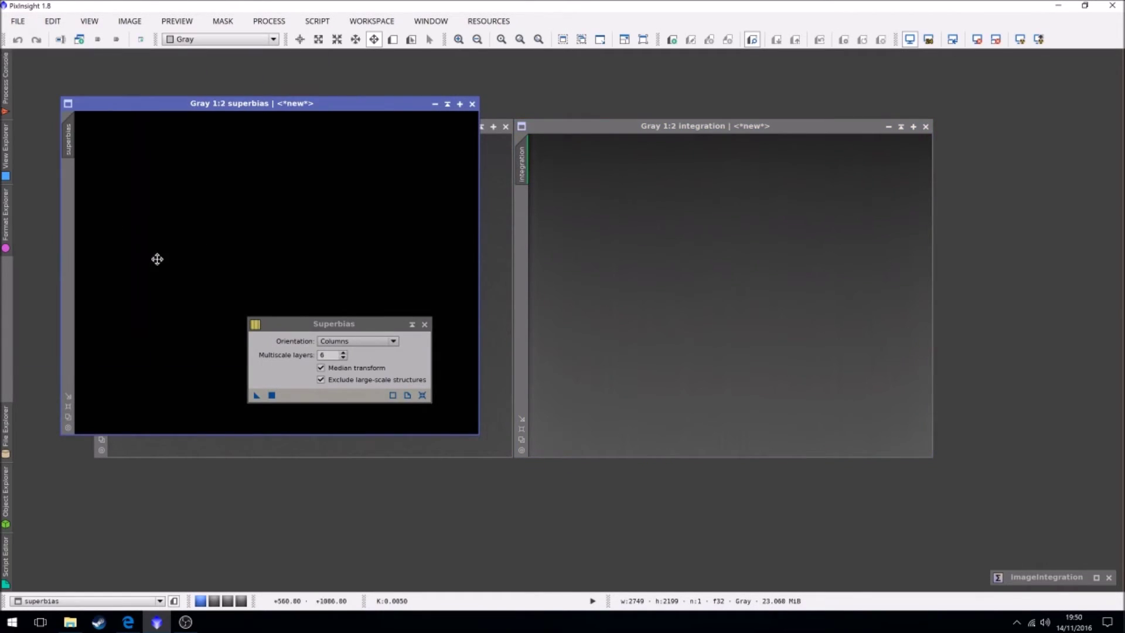
# - Close the Superbias dialog, reposition the superbias window and auto-stretch it
pyautogui.click(424, 324)
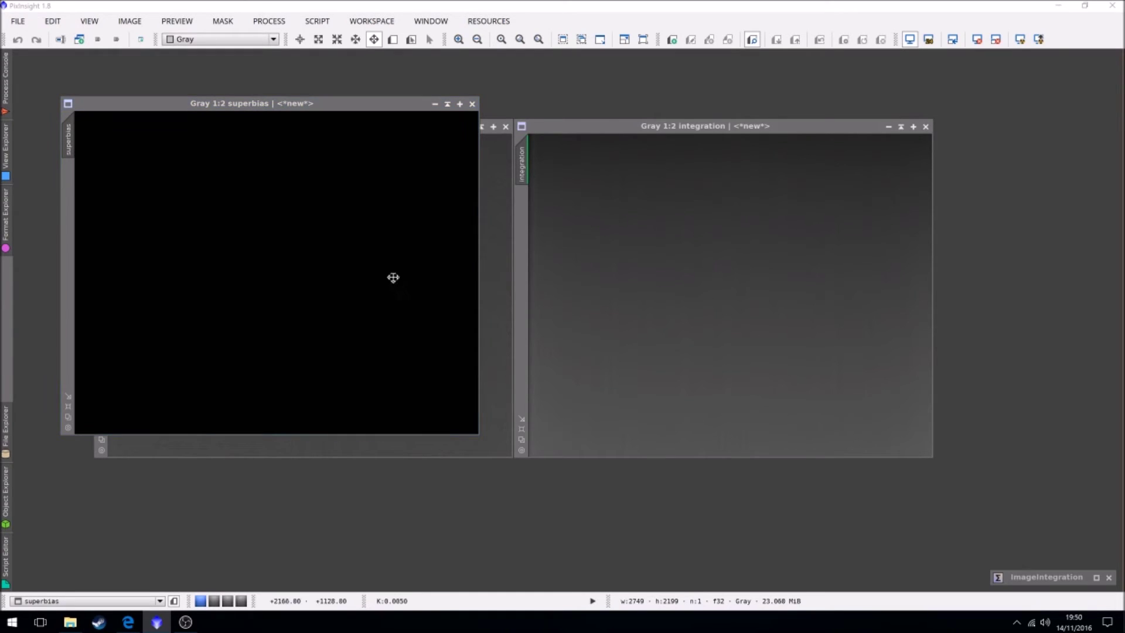
pyautogui.click(317, 110)
pyautogui.click(345, 205)
pyautogui.click(1020, 39)
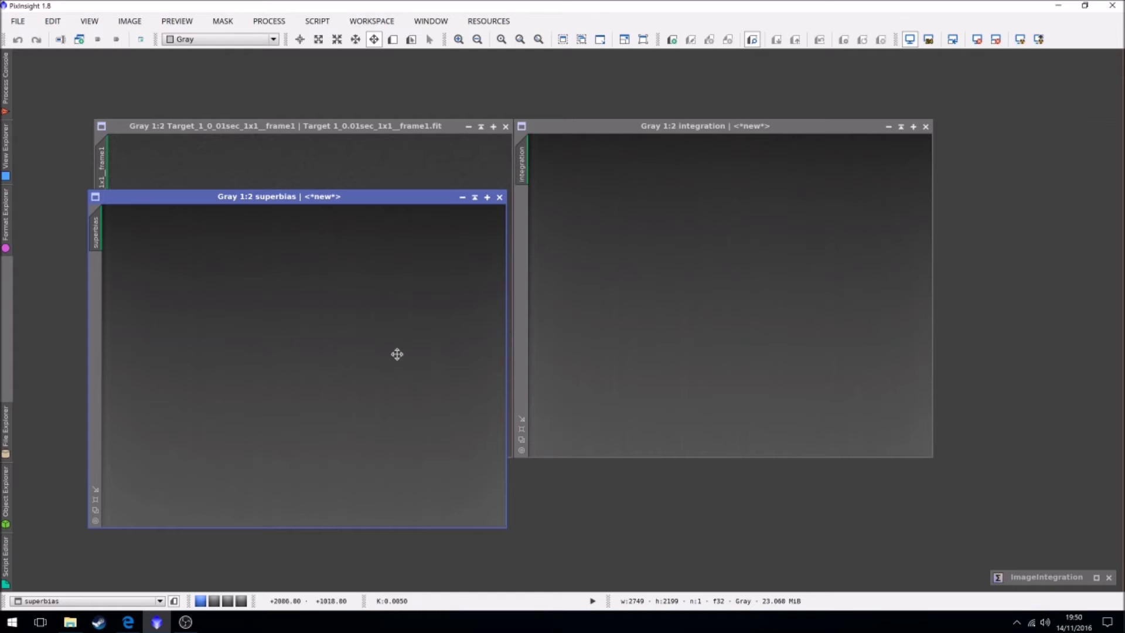
# - Zoom into the superbias image to inspect its fine vertical column streaks
pyautogui.click(928, 39)
pyautogui.scroll(4, 311, 334)
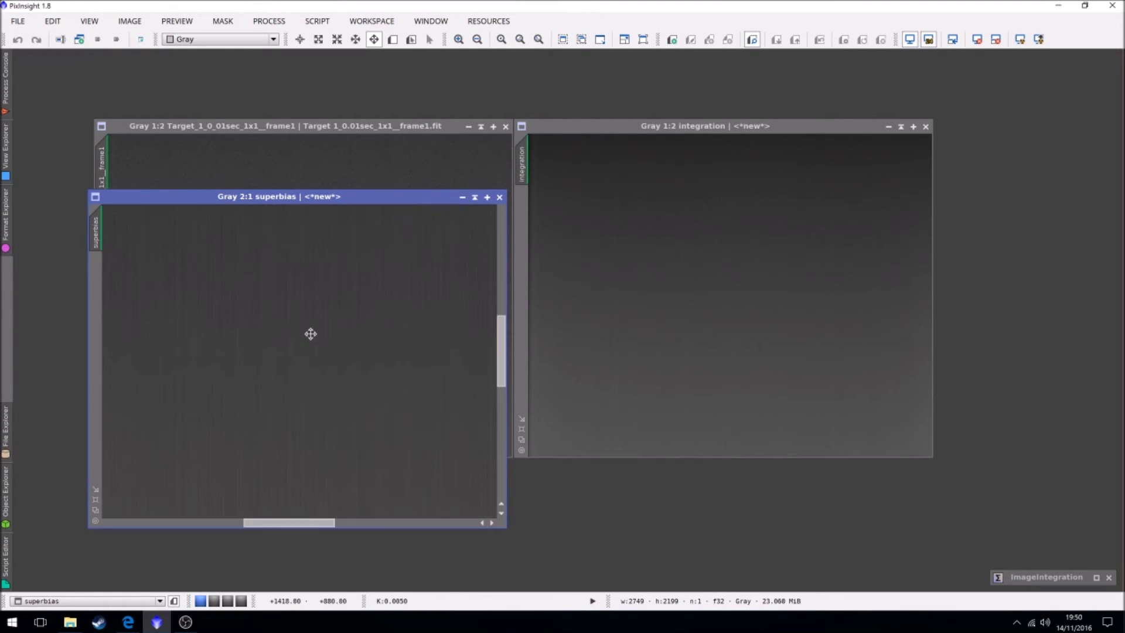
pyautogui.scroll(5, 310, 339)
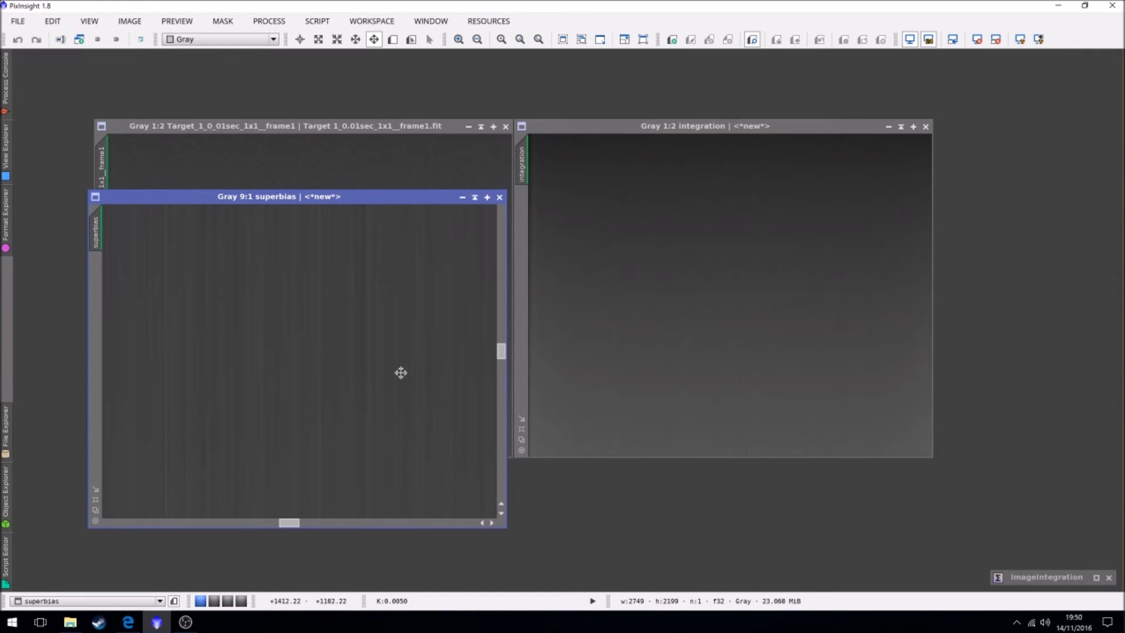
pyautogui.scroll(5, 699, 327)
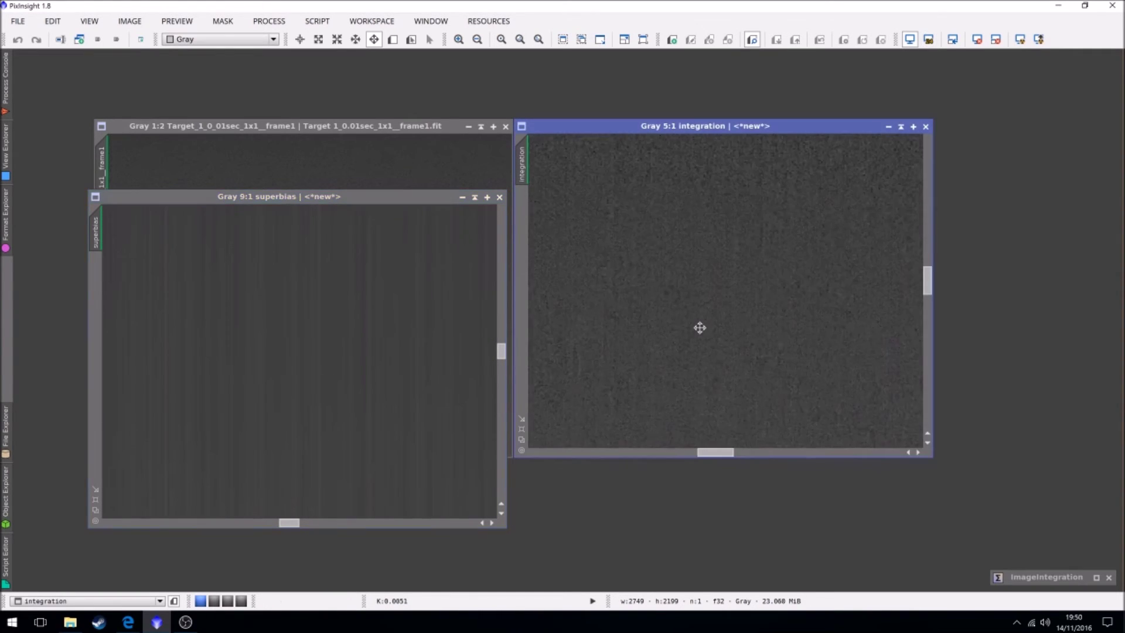
pyautogui.scroll(-15, 686, 322)
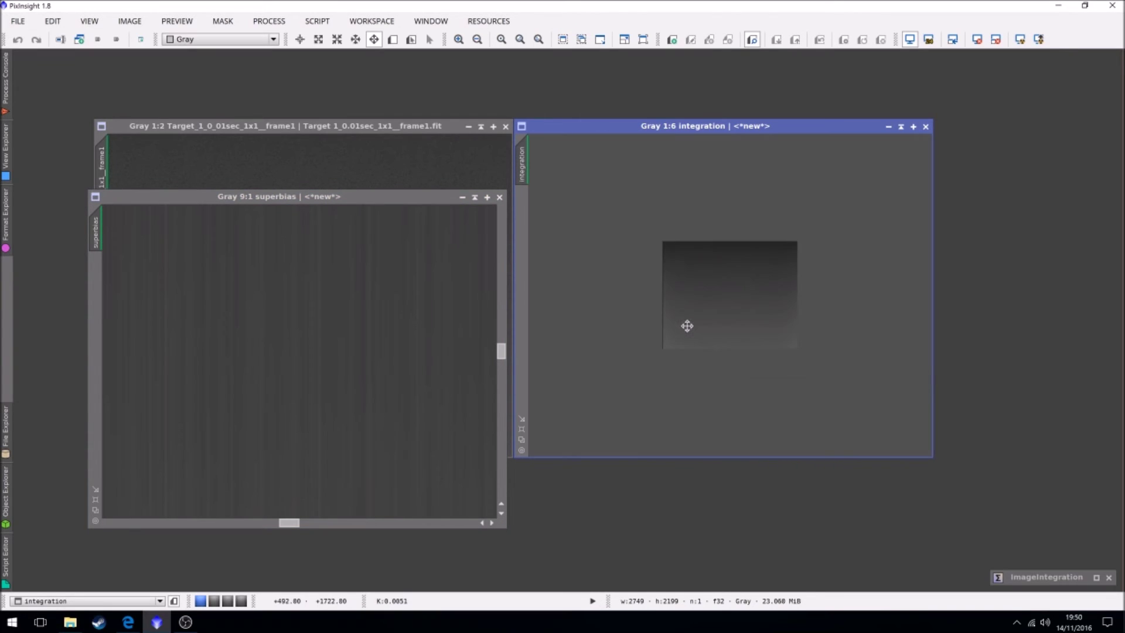
pyautogui.scroll(10, 683, 326)
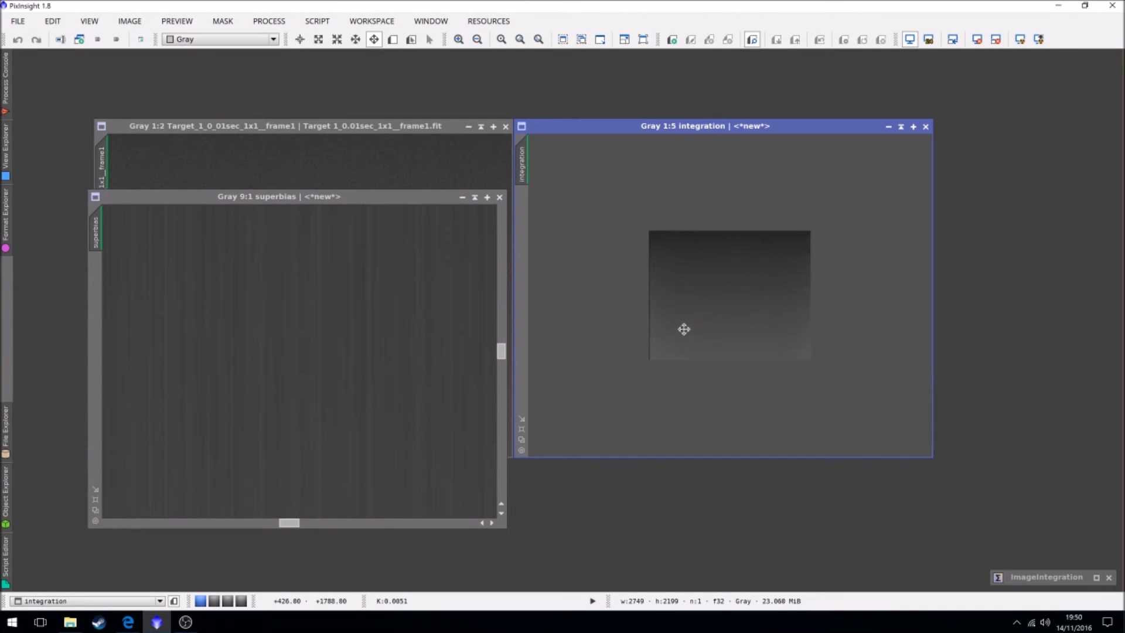
# - Close the integration and frame1 windows and zoom out to fit the whole superbias image
pyautogui.click(925, 126)
pyautogui.click(505, 126)
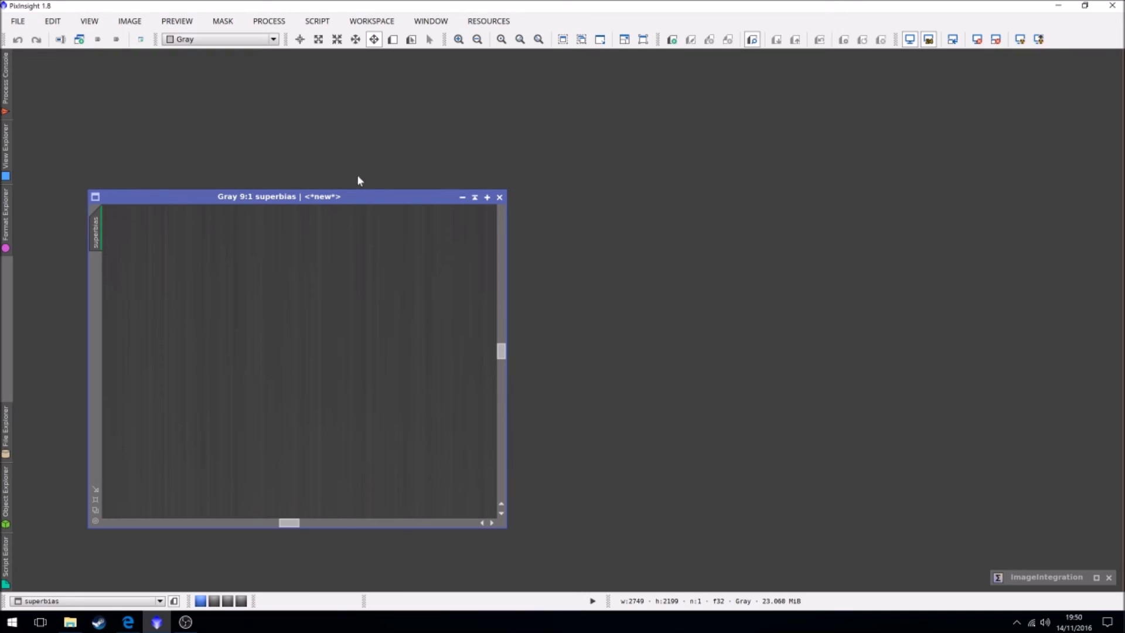
pyautogui.moveTo(336, 198); pyautogui.dragTo(410, 153)
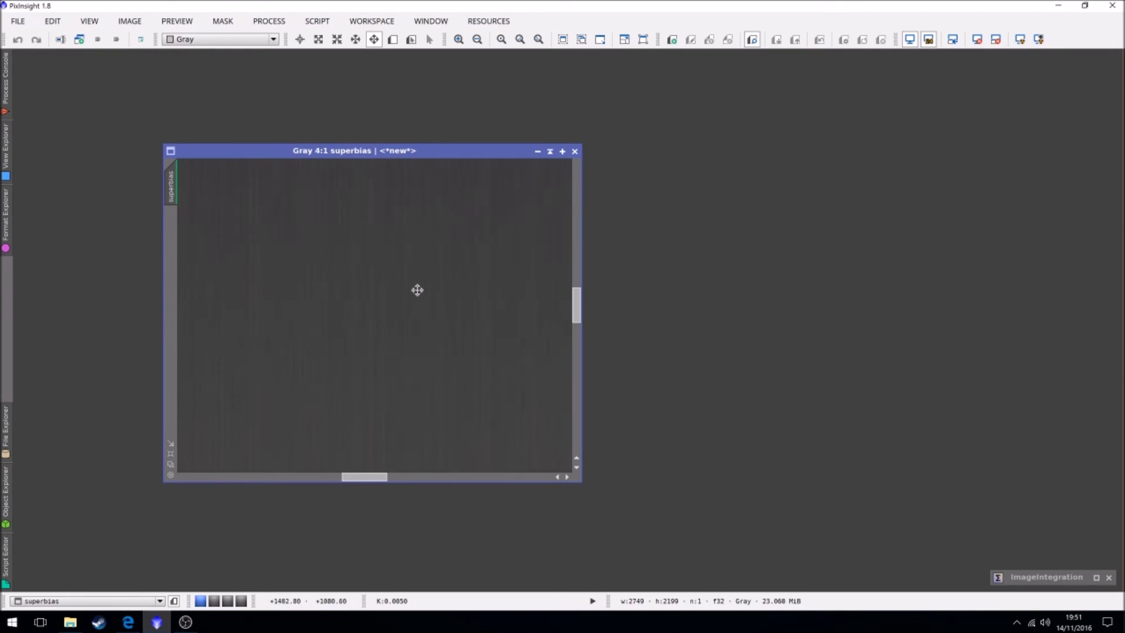
pyautogui.scroll(-8, 417, 289)
pyautogui.scroll(-2, 417, 291)
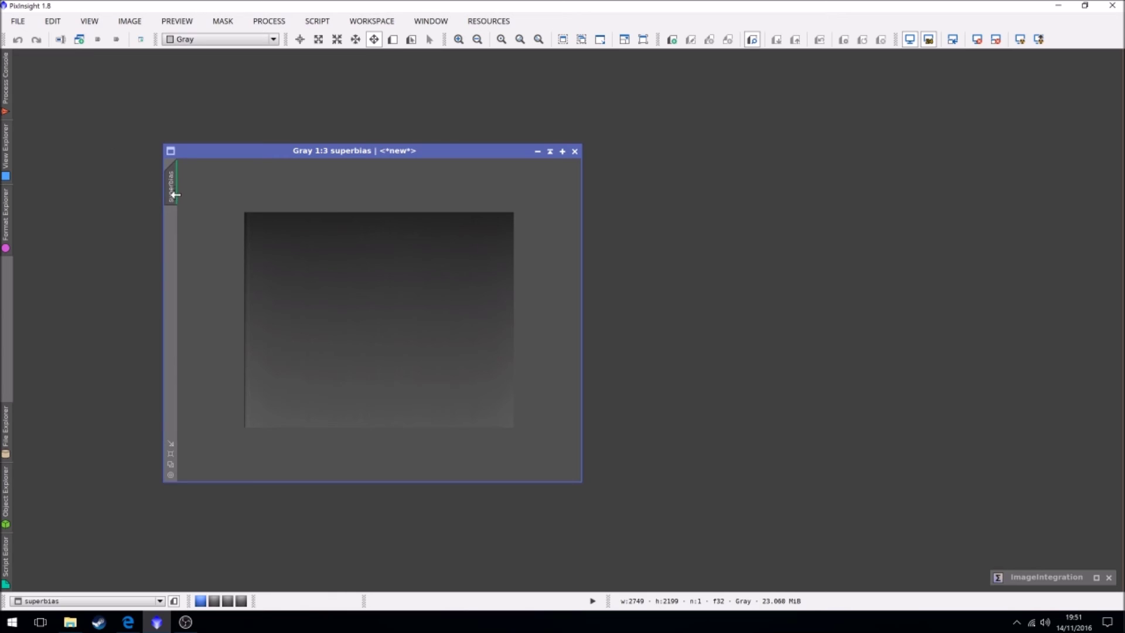
pyautogui.moveTo(174, 182)
# - Save the superbias image as superbias.xisf in Set 1_03_10_2016, keeping default XISF options
pyautogui.click(18, 21)
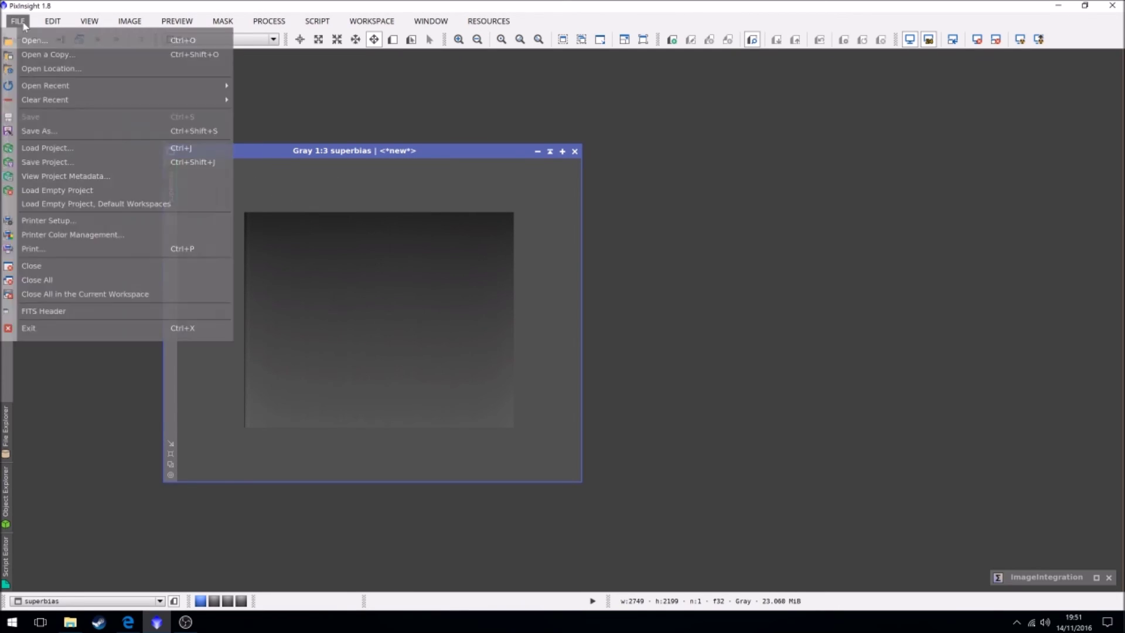
pyautogui.press('Escape')
pyautogui.hotkey('ctrl', 'shift', 's')
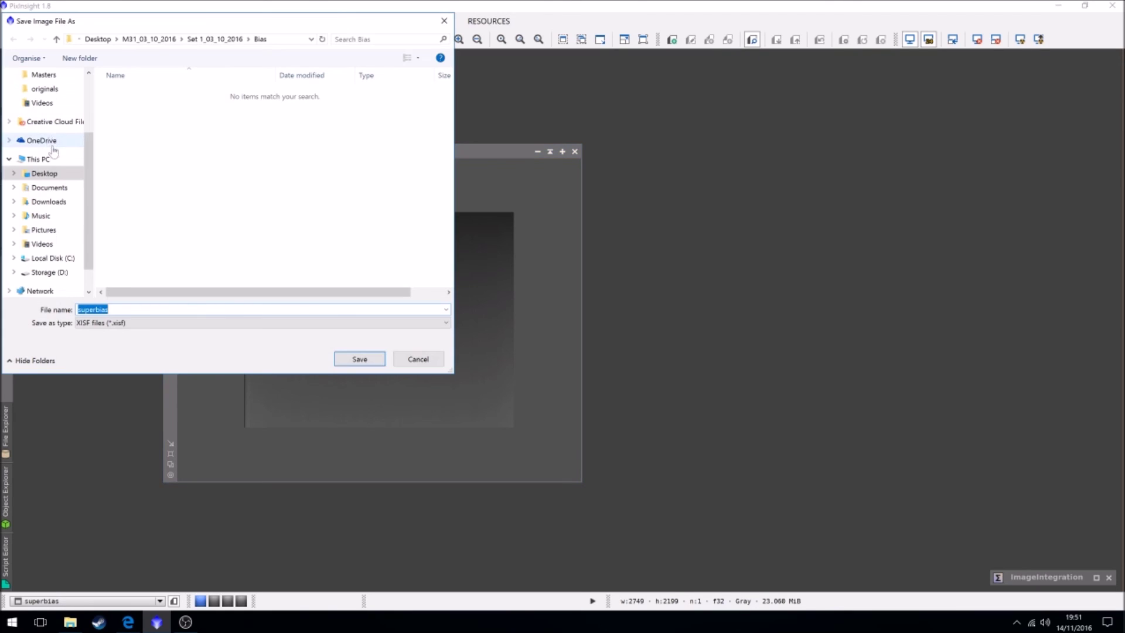
pyautogui.click(218, 40)
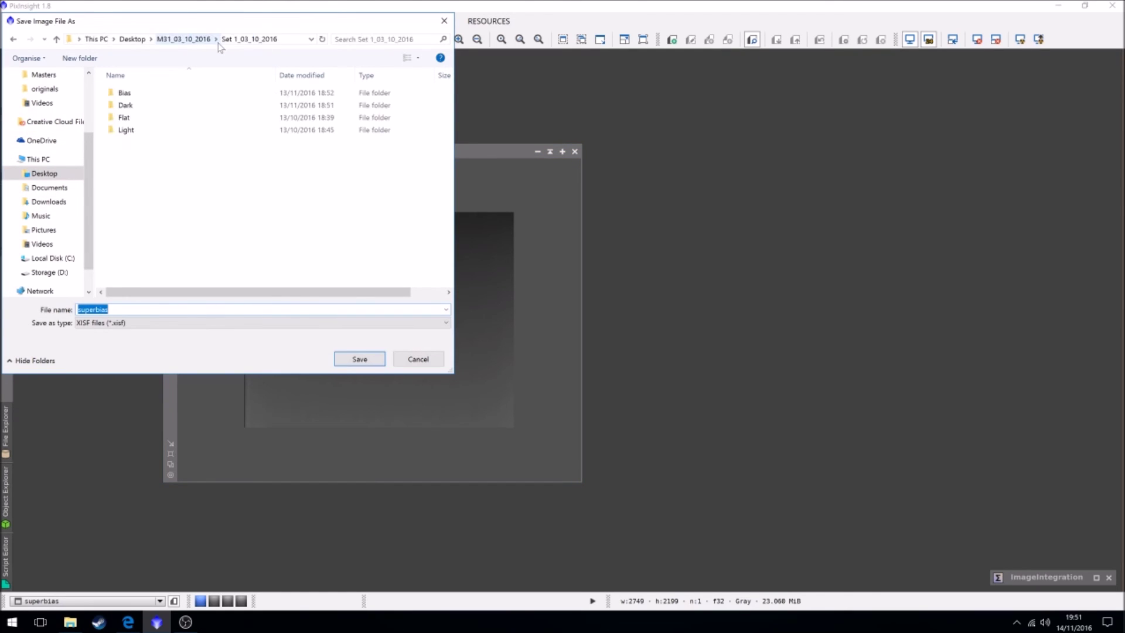
pyautogui.click(347, 362)
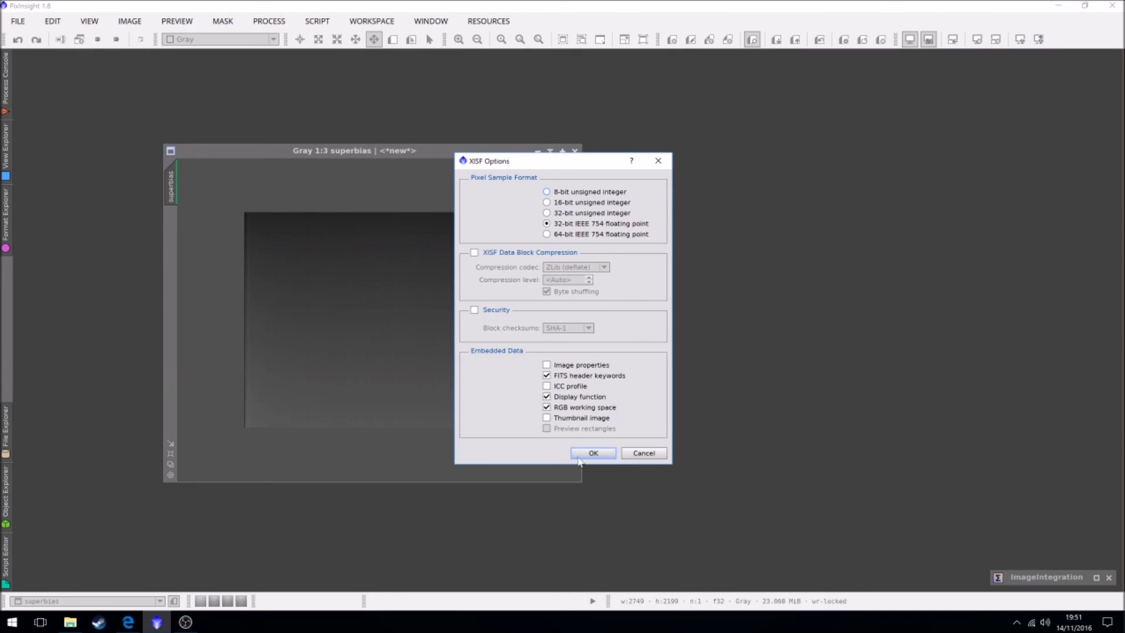
pyautogui.click(580, 456)
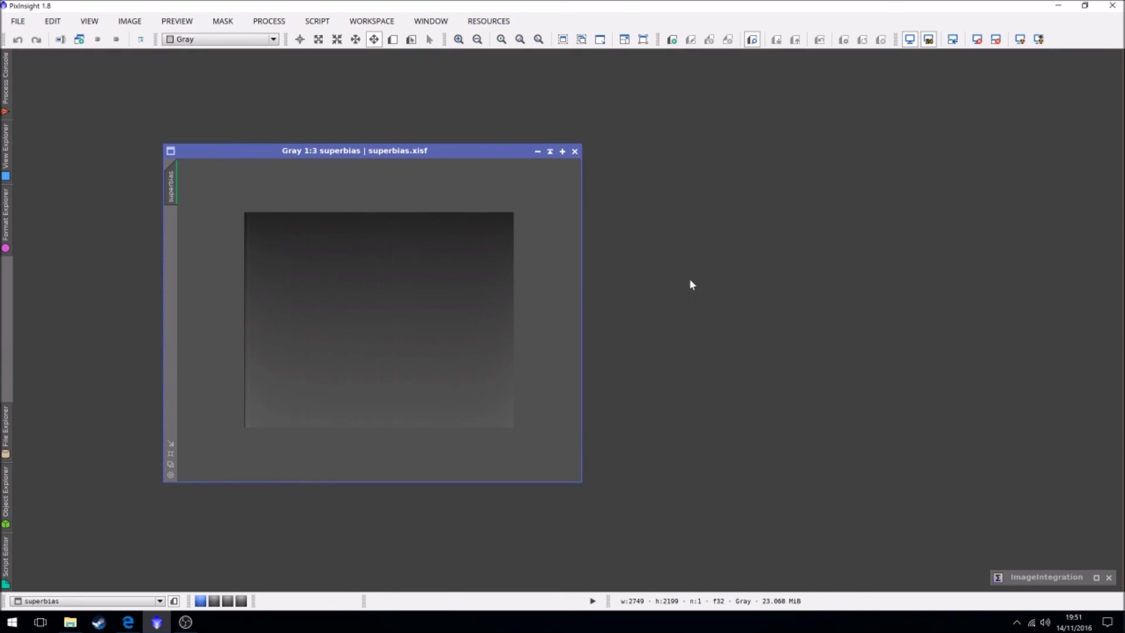